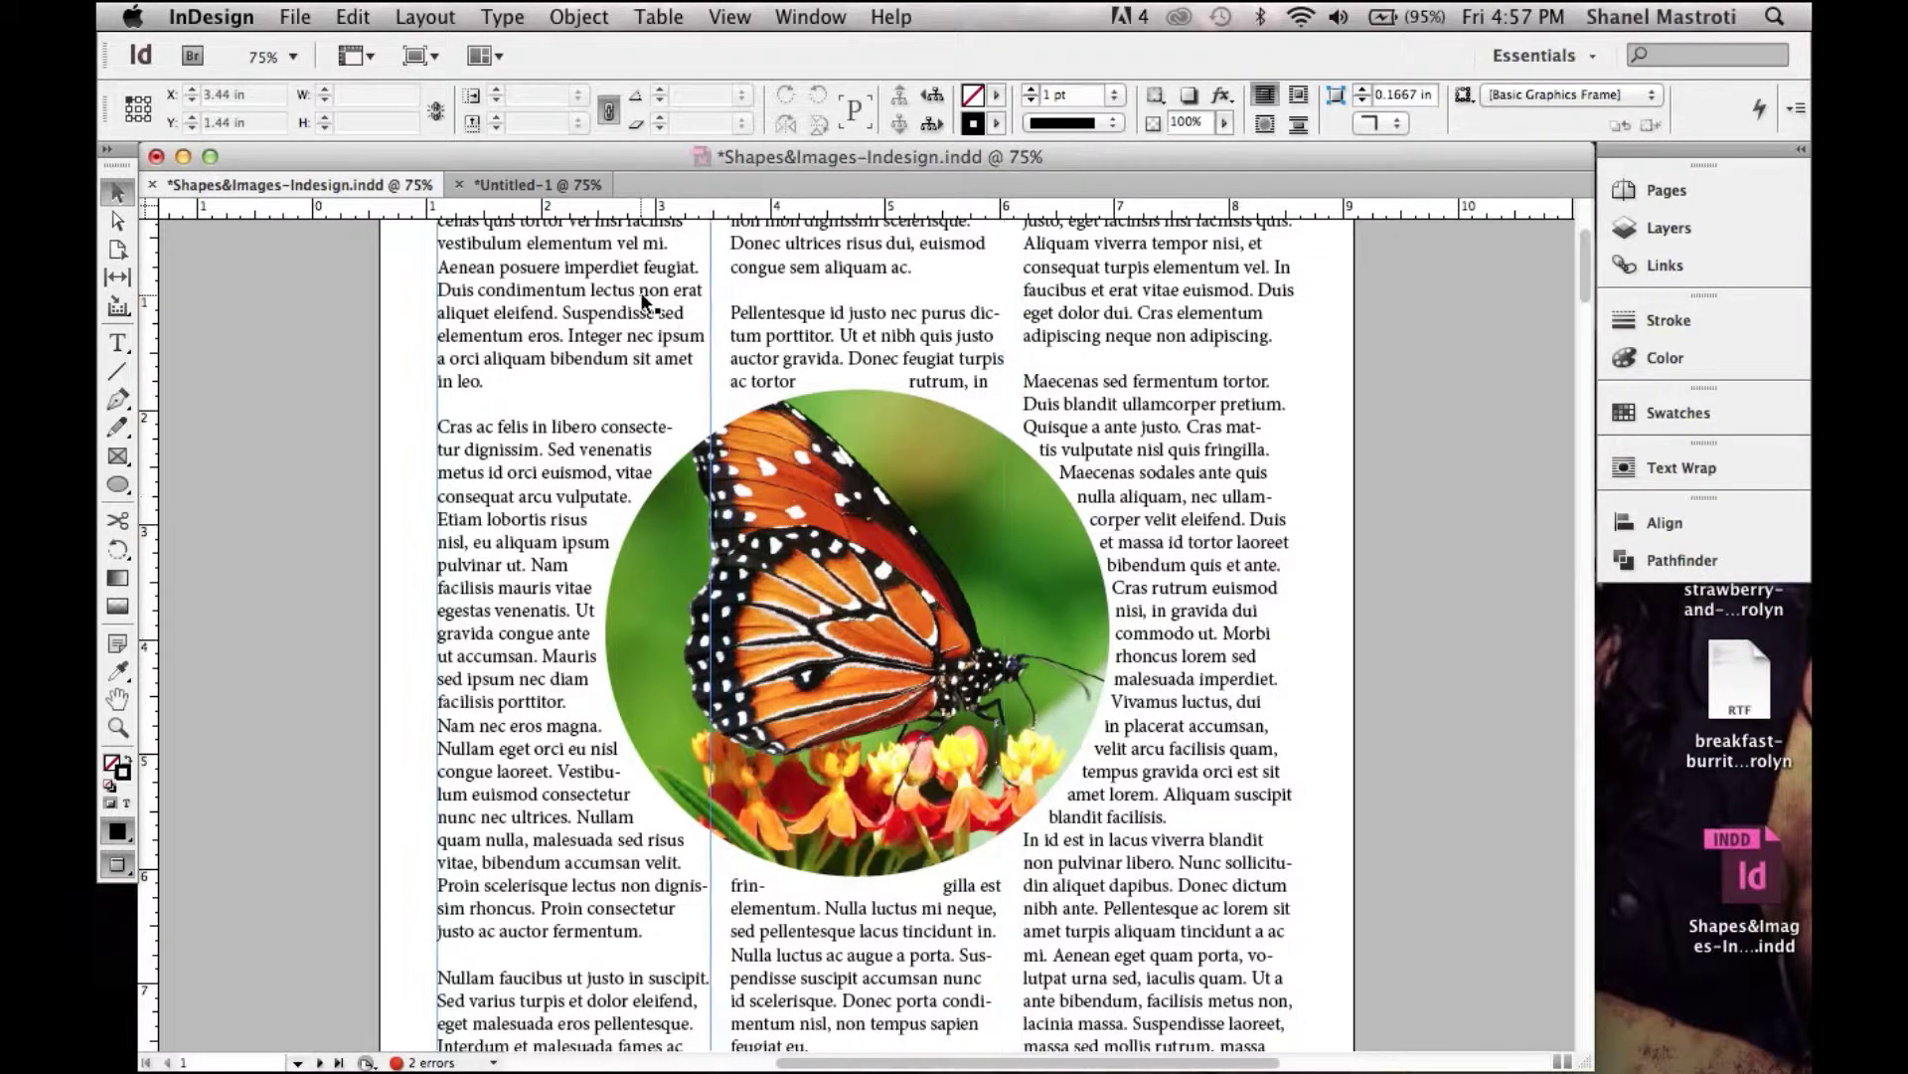
Switch to the Untitled-1 document and wrap the text around the bounding box of the rectangular butterfly photo
{"action": "left_click", "coordinate": [531, 183]}
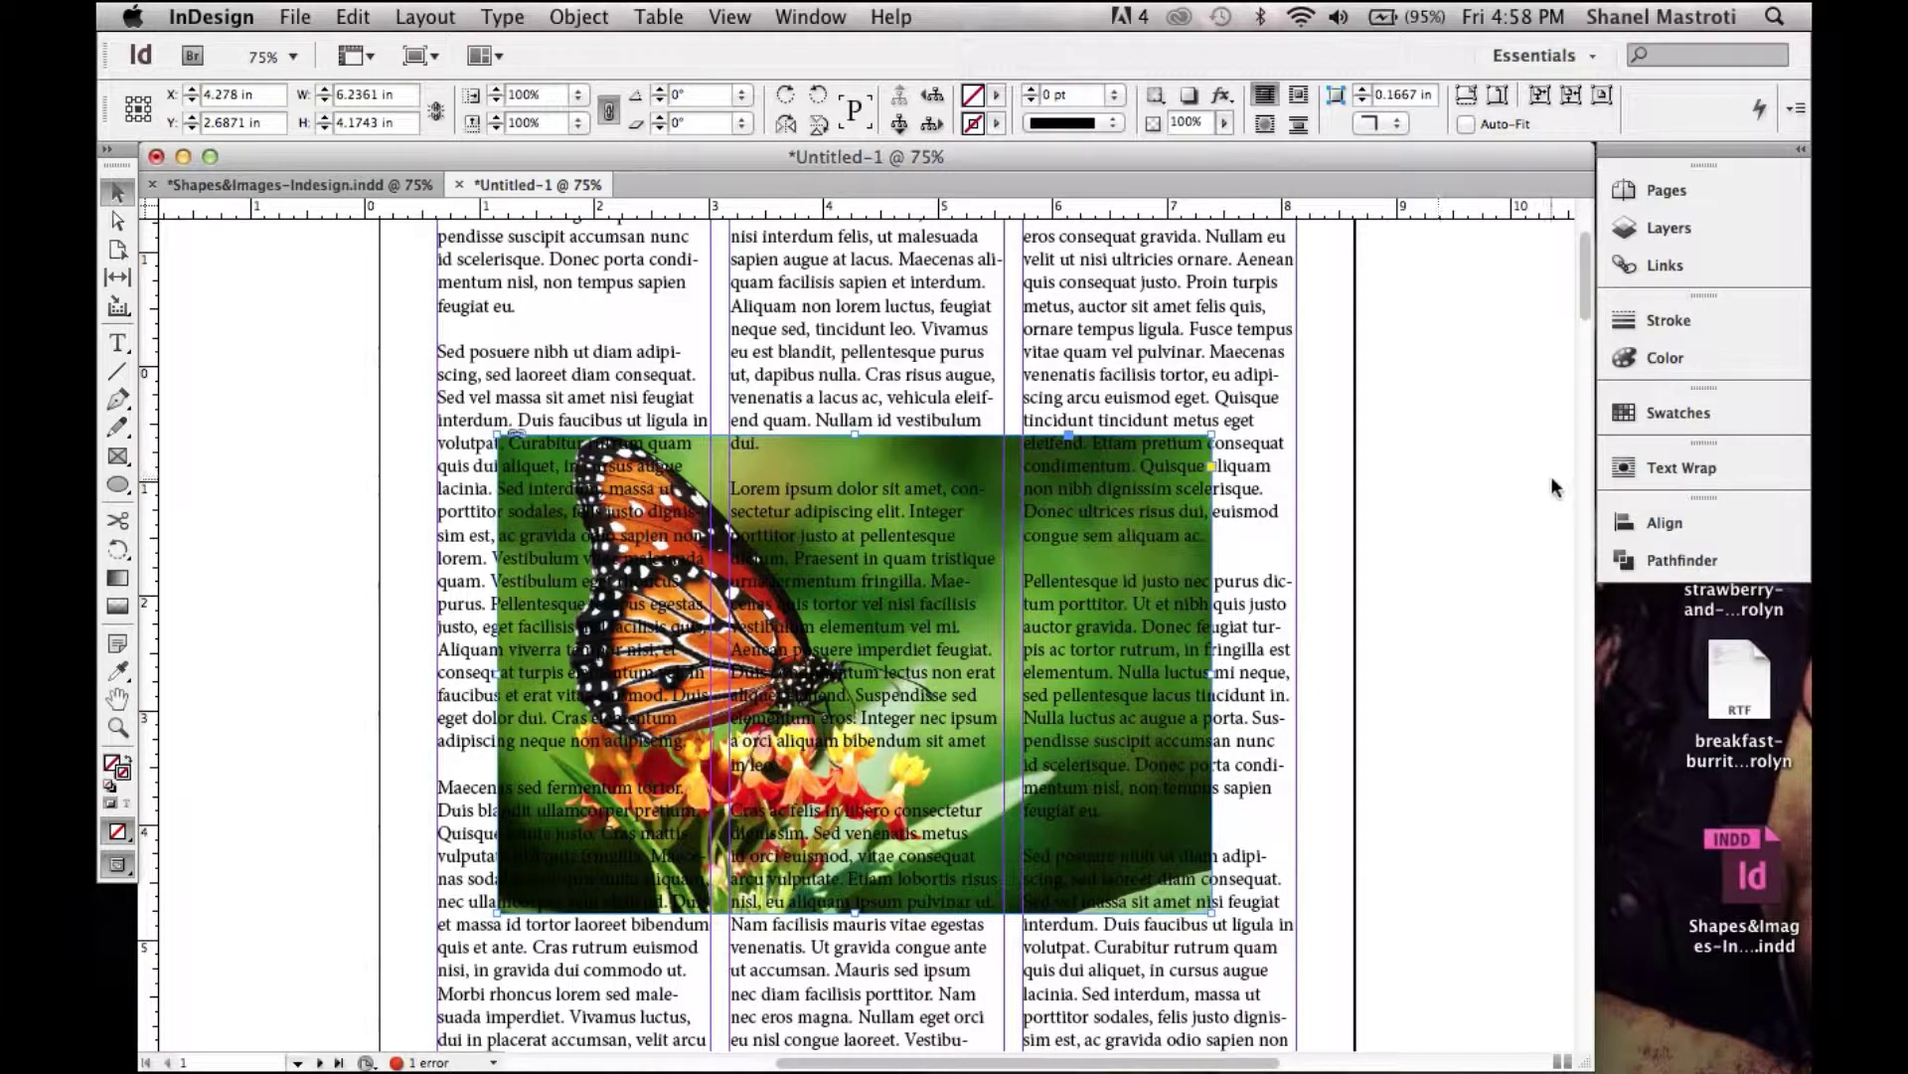
{"action": "left_click", "coordinate": [1658, 467]}
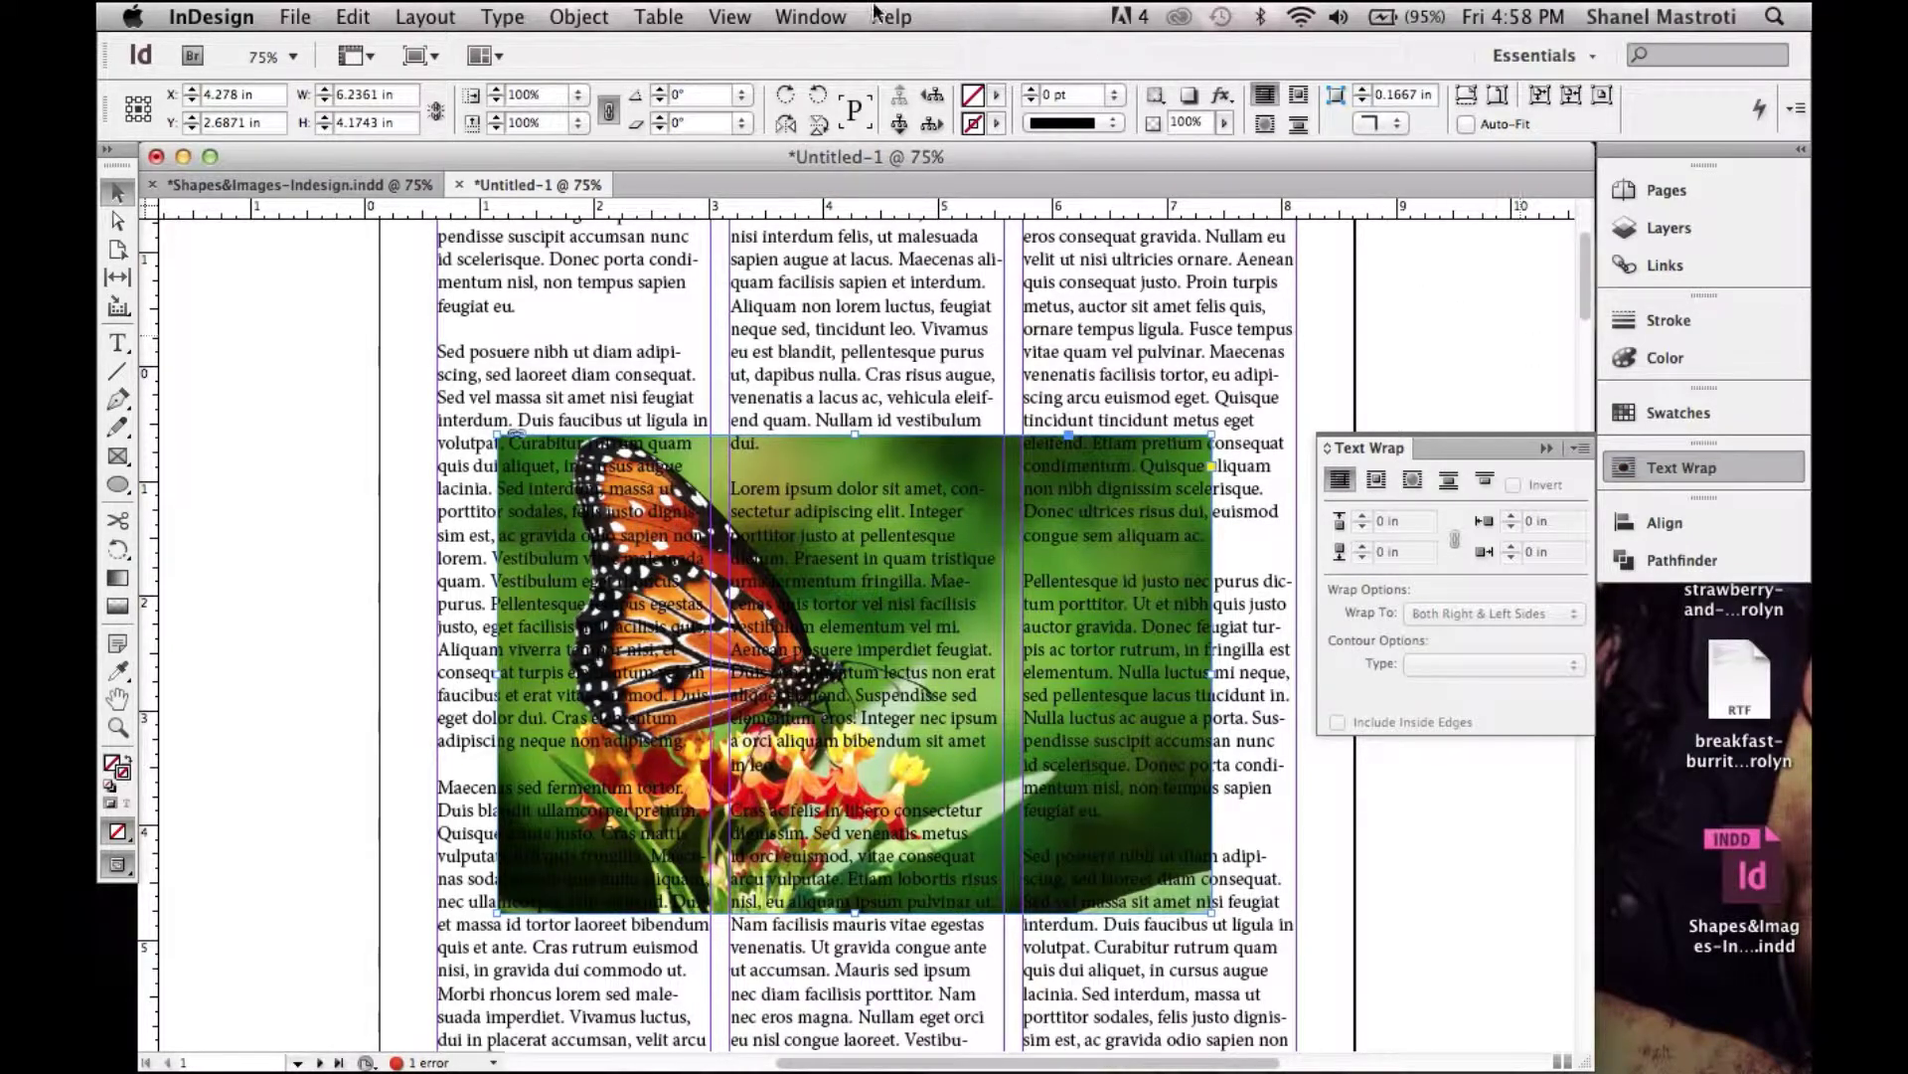
{"action": "left_click", "coordinate": [841, 17]}
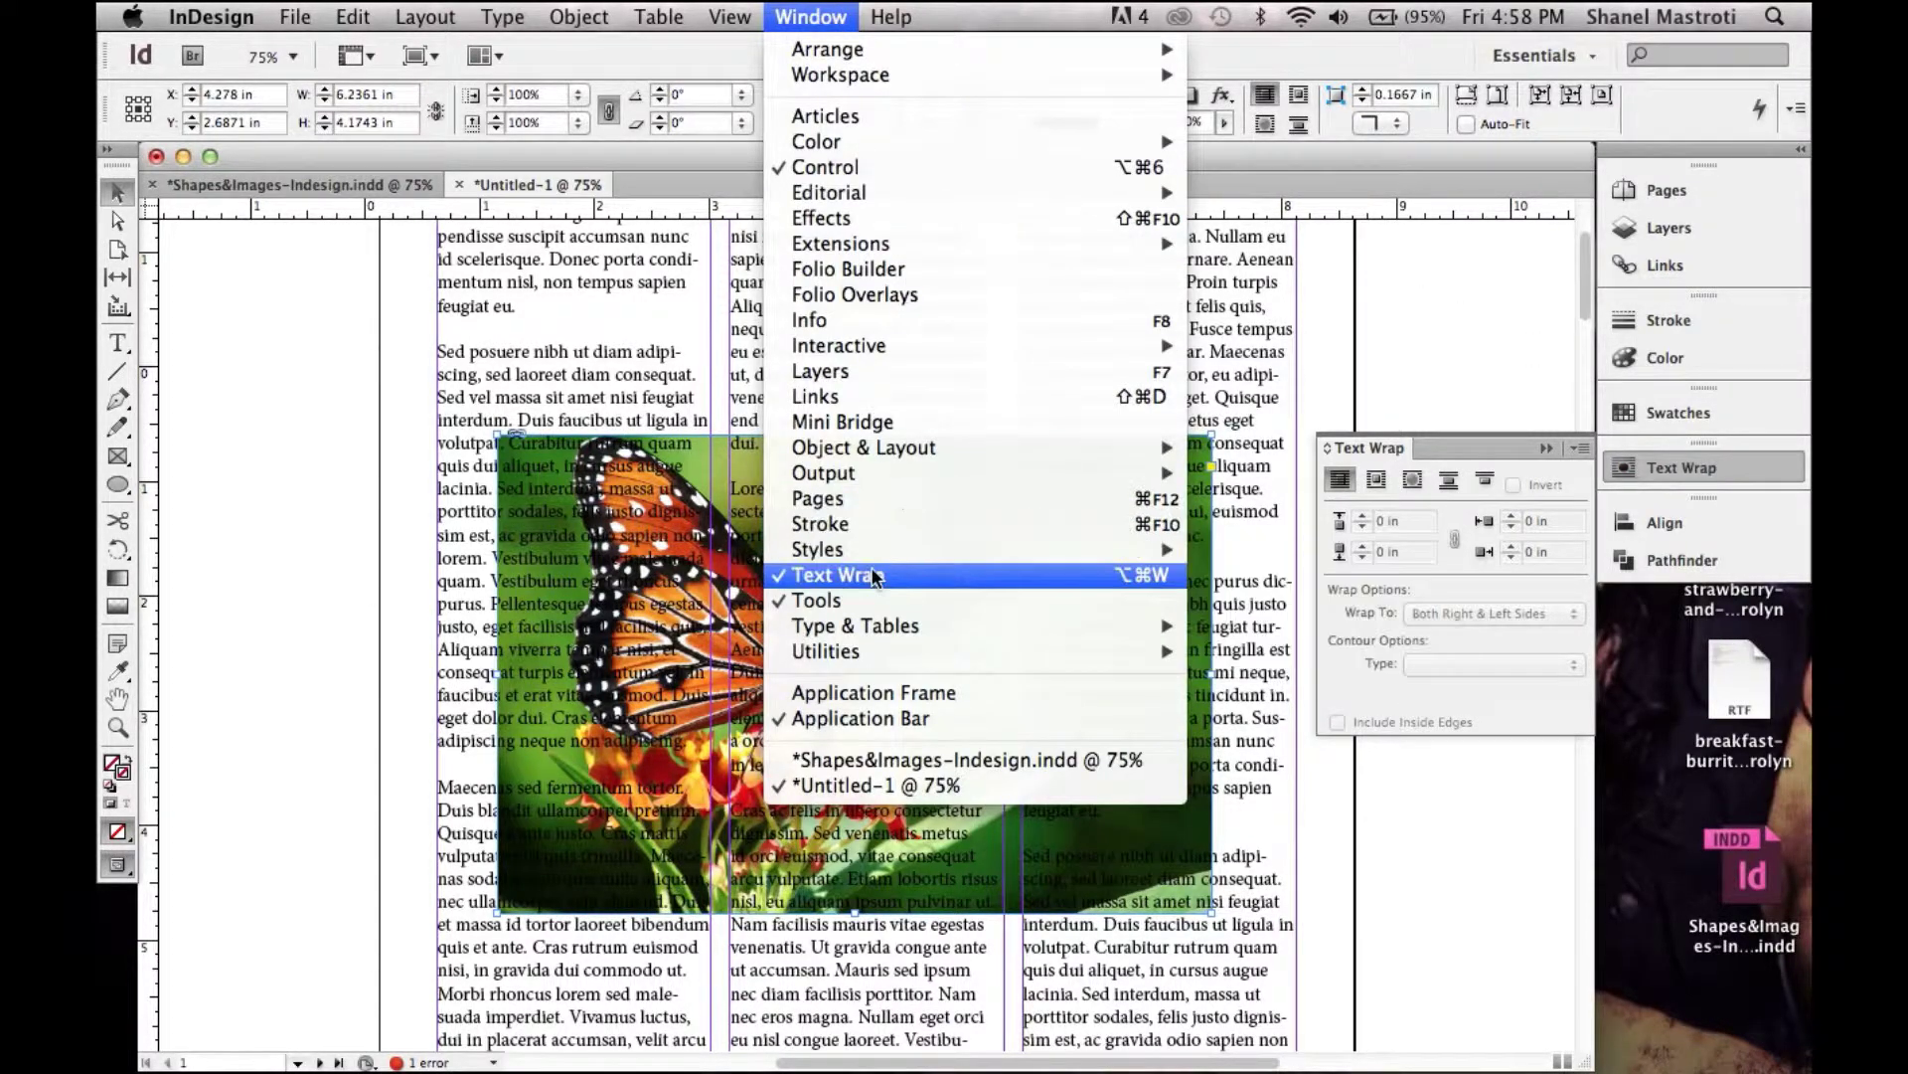
{"action": "left_click", "coordinate": [1472, 443]}
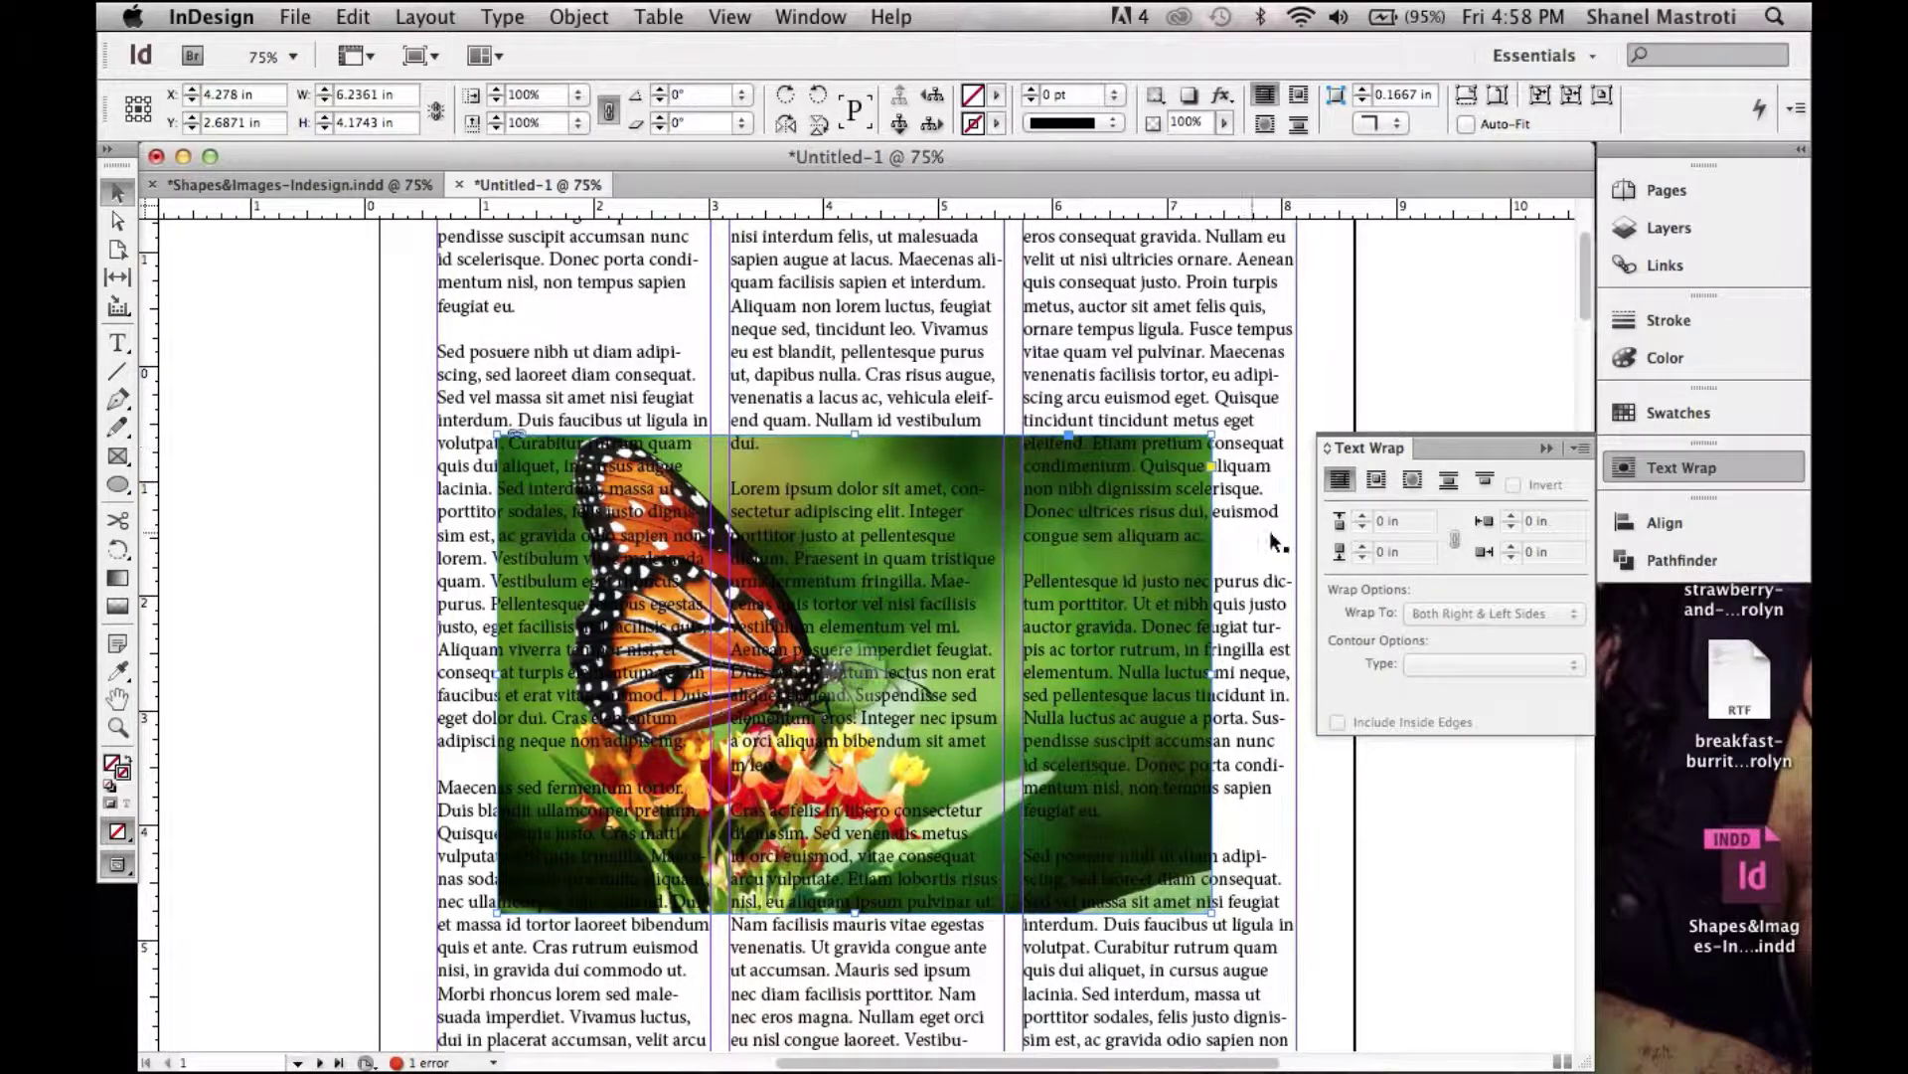
{"action": "left_click", "coordinate": [1376, 482]}
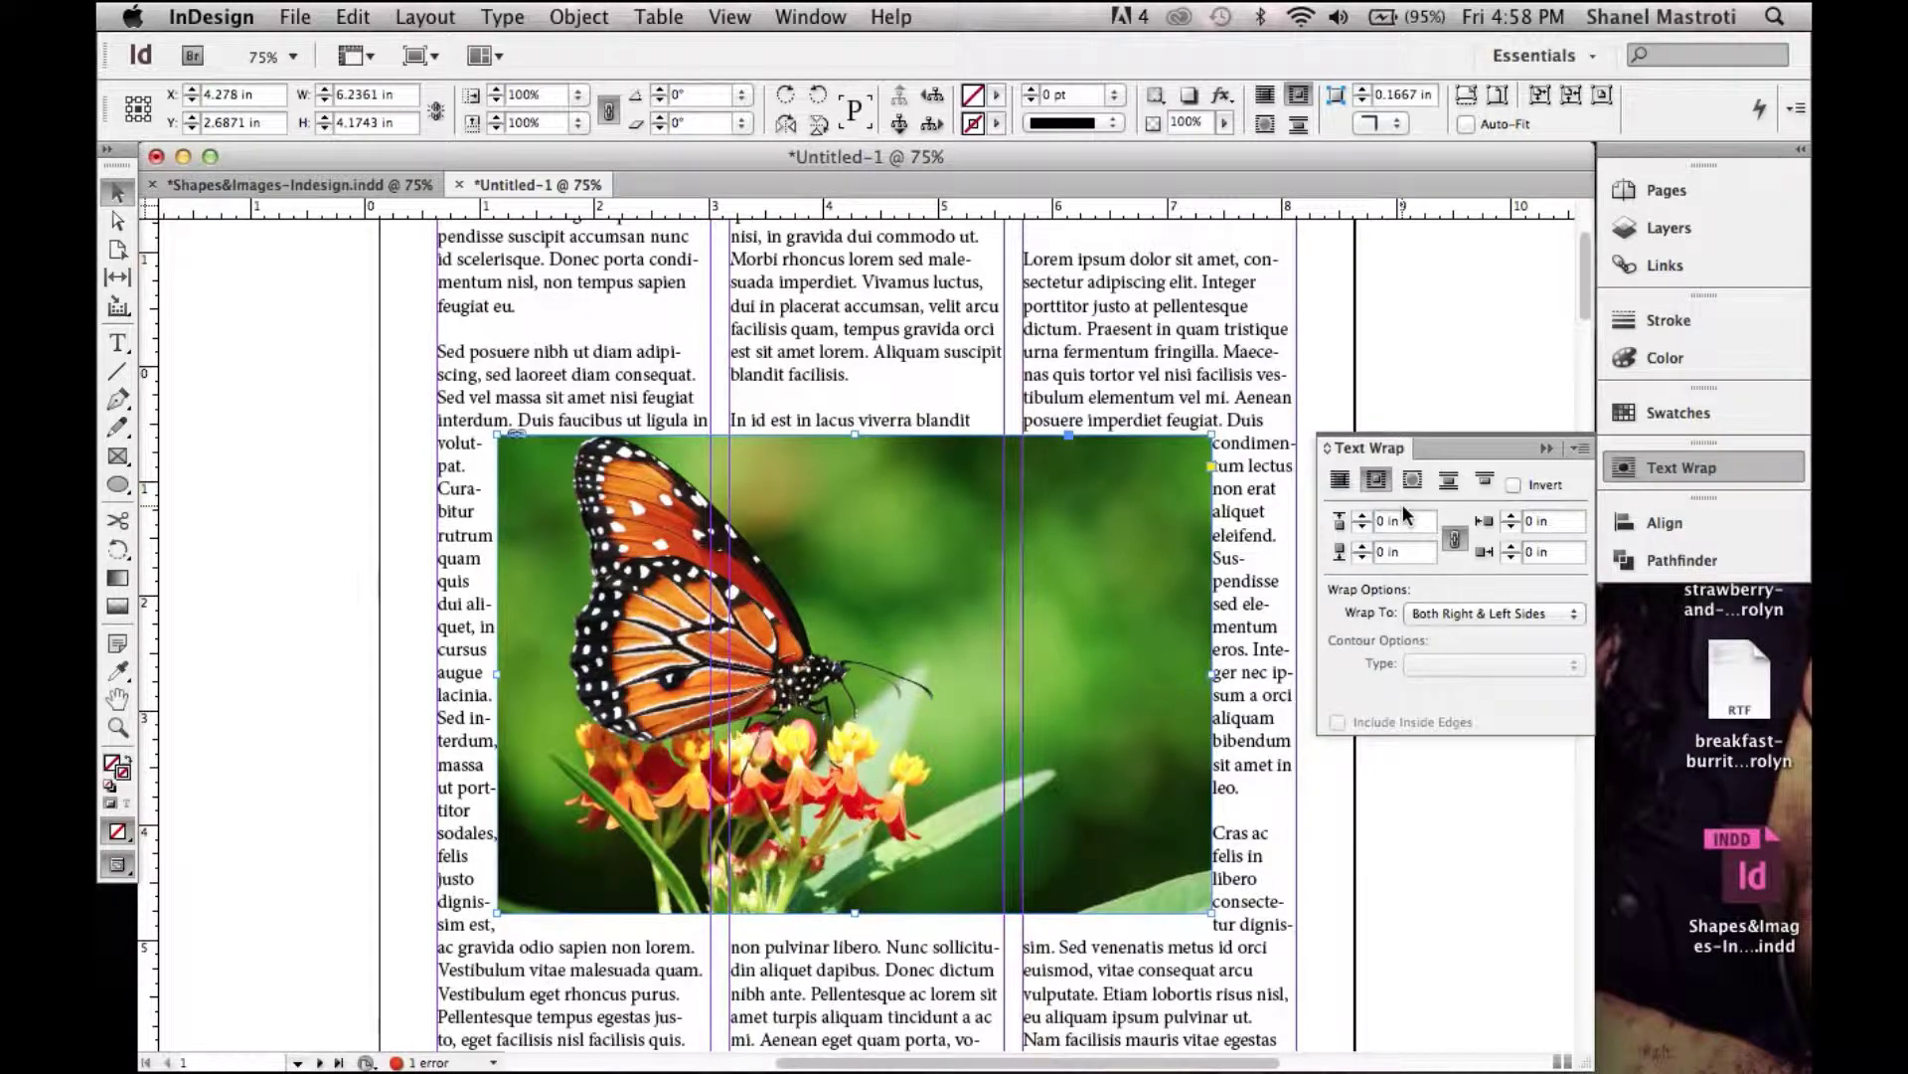
Select the oval butterfly photo on page 2 and wrap the text around its bounding box
{"action": "scroll", "coordinate": [1283, 529], "scroll_direction": "down", "scroll_amount": 5}
{"action": "scroll", "coordinate": [1283, 530], "scroll_direction": "down", "scroll_amount": 15}
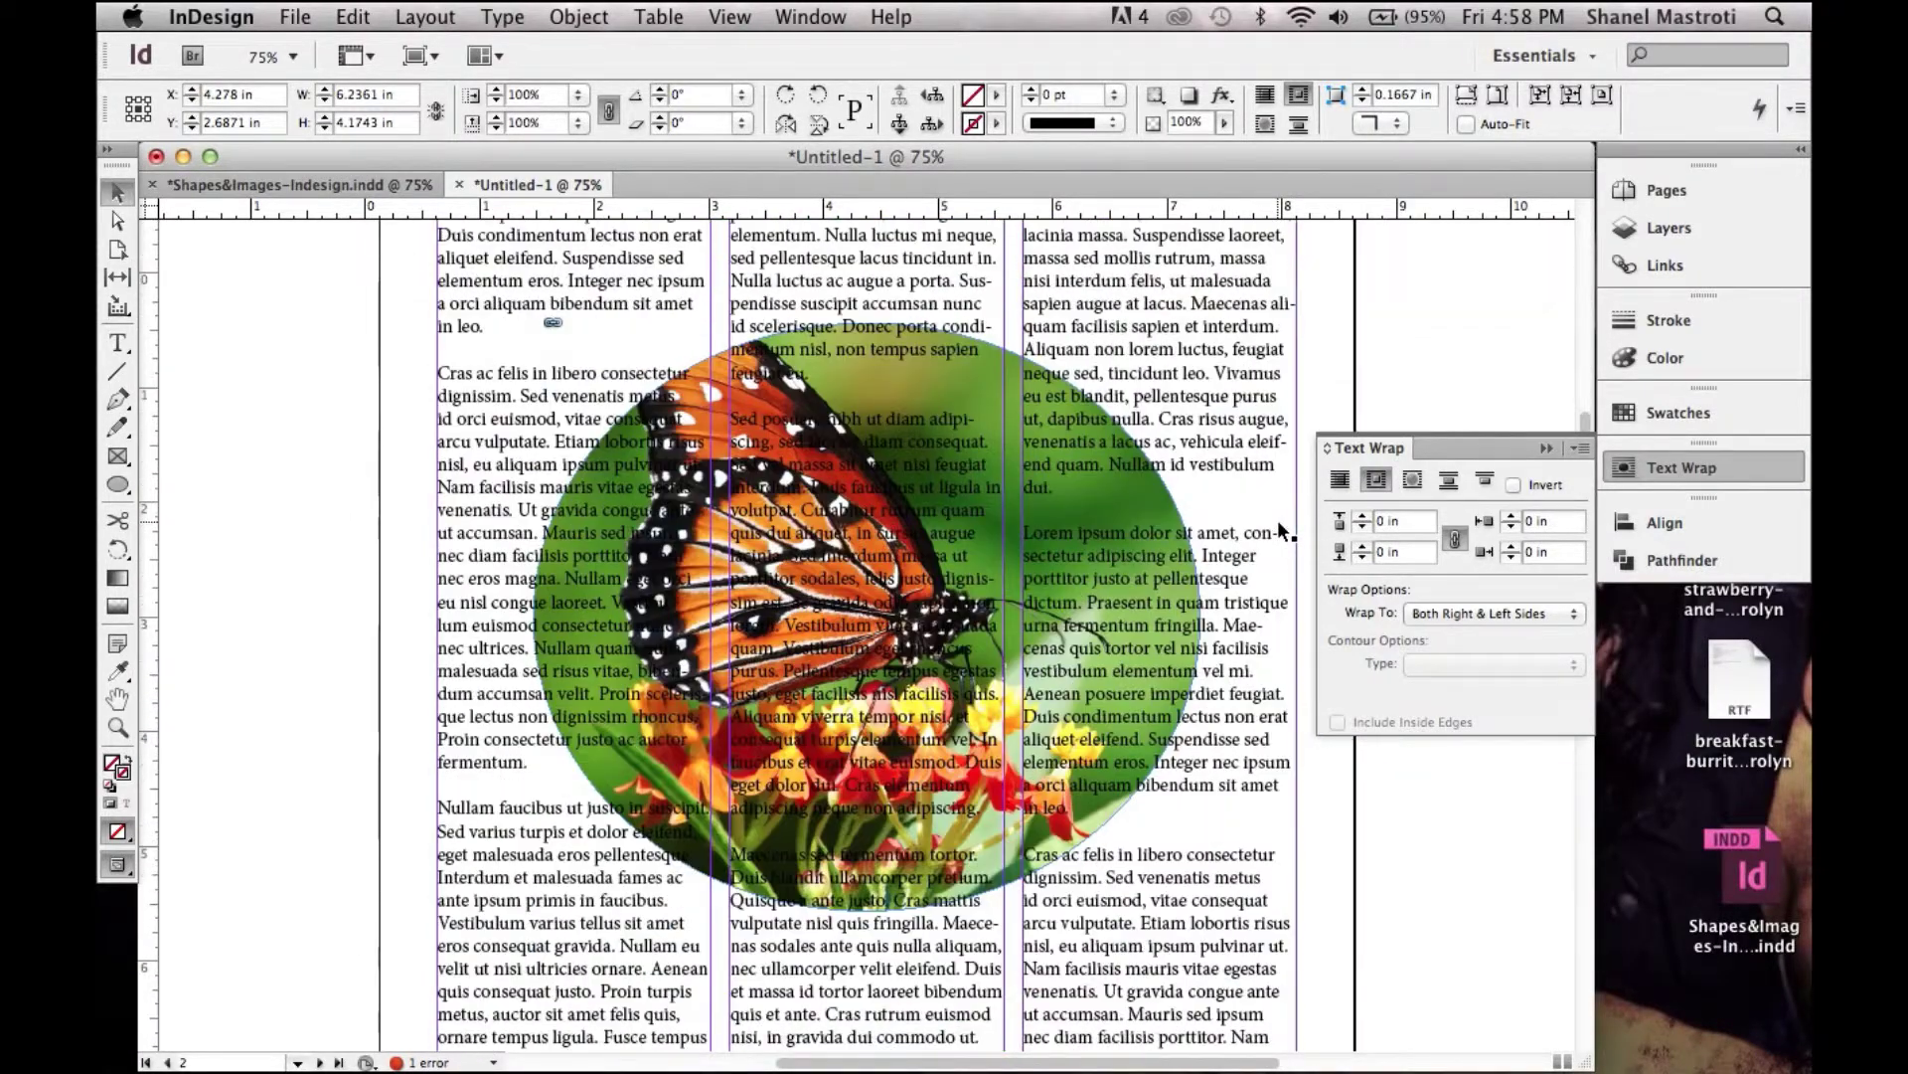
{"action": "scroll", "coordinate": [1282, 529], "scroll_direction": "down", "scroll_amount": 2}
{"action": "scroll", "coordinate": [1282, 530], "scroll_direction": "up", "scroll_amount": 1}
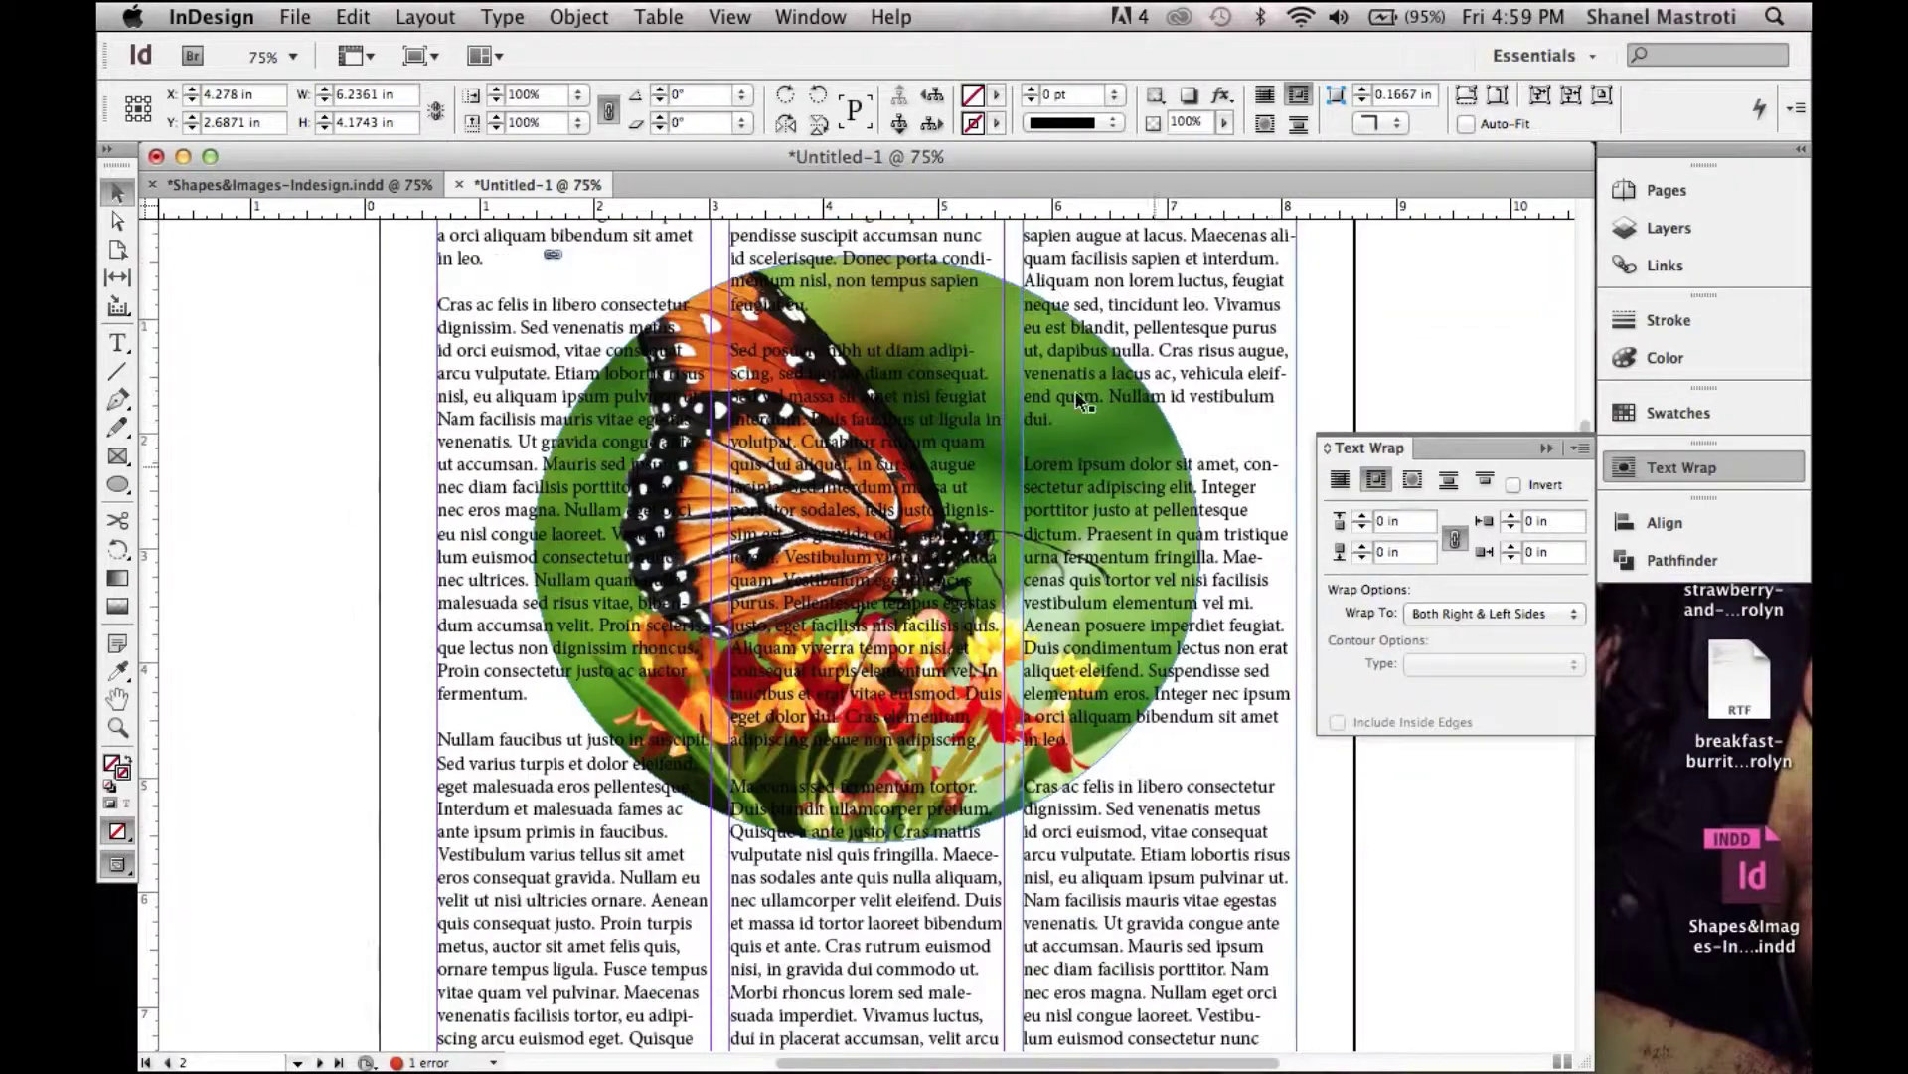
{"action": "left_click", "coordinate": [1016, 316]}
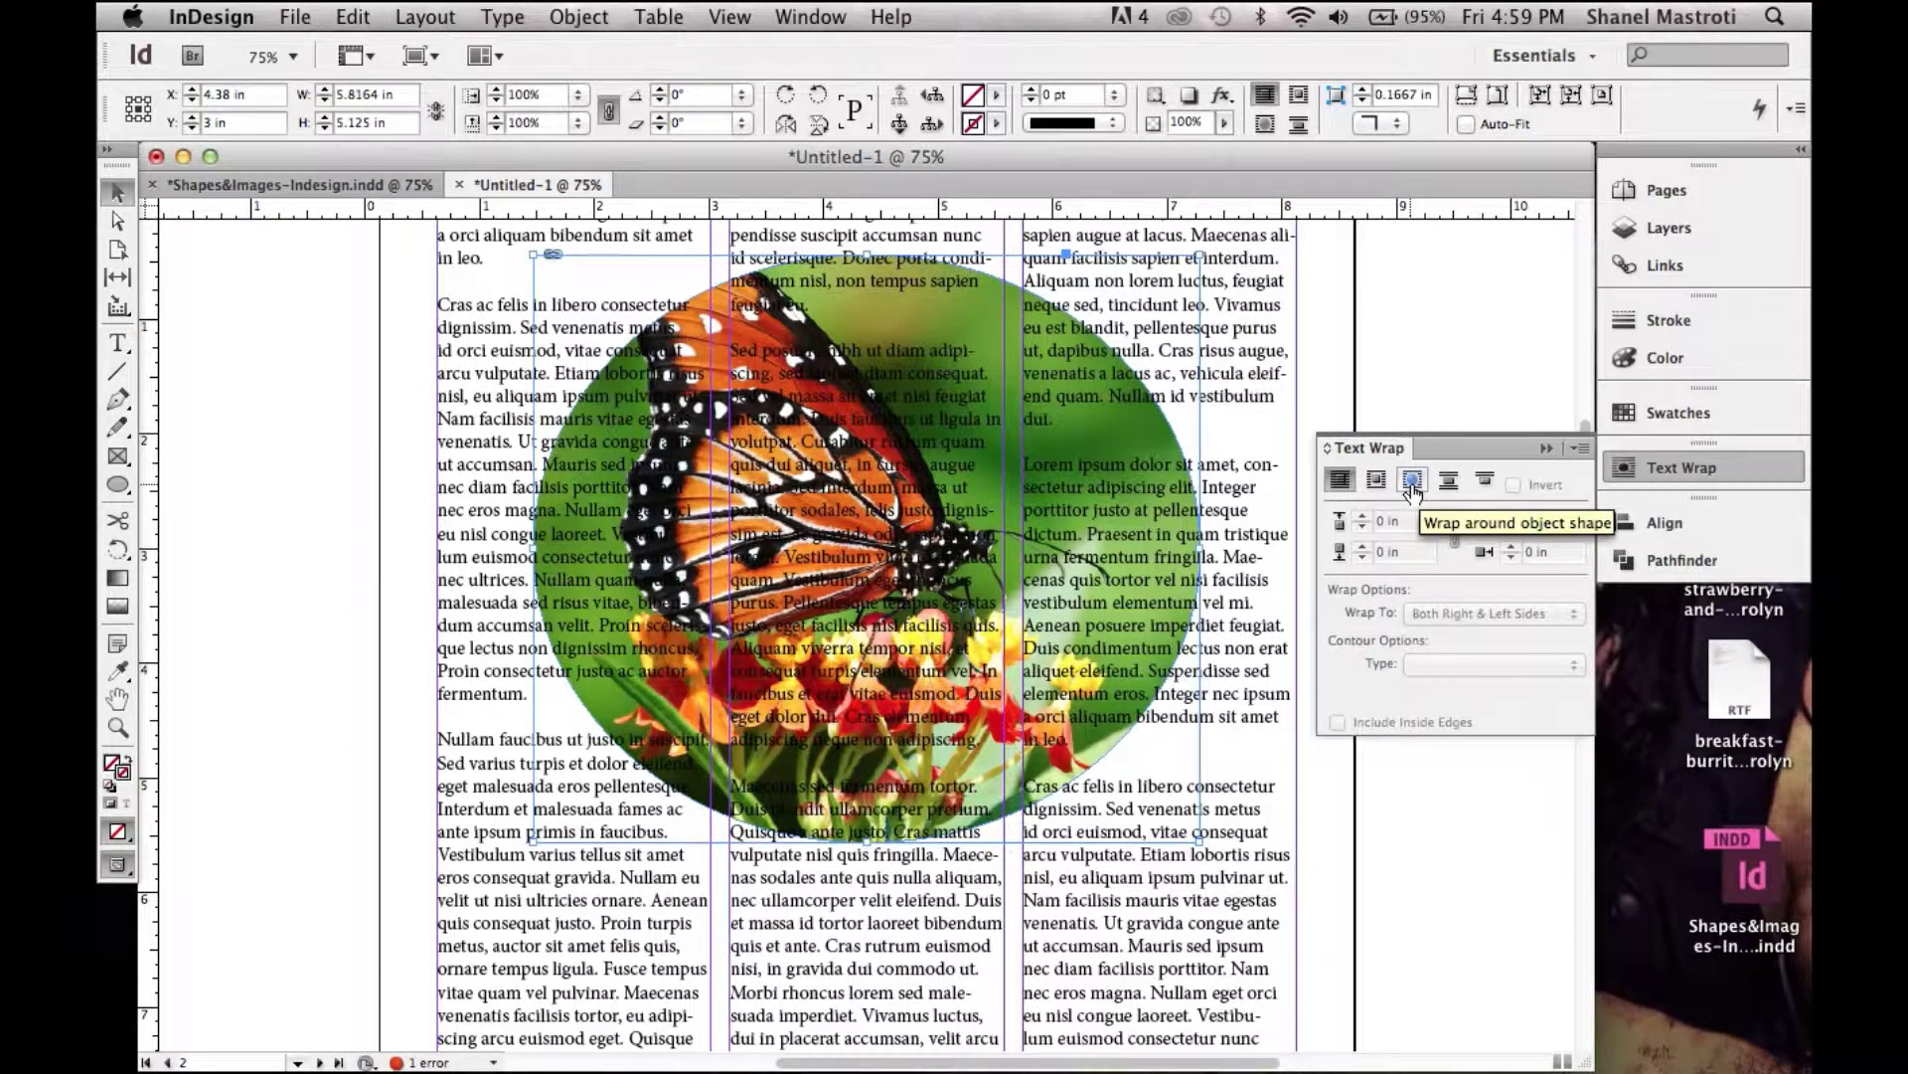
{"action": "left_click", "coordinate": [1377, 482]}
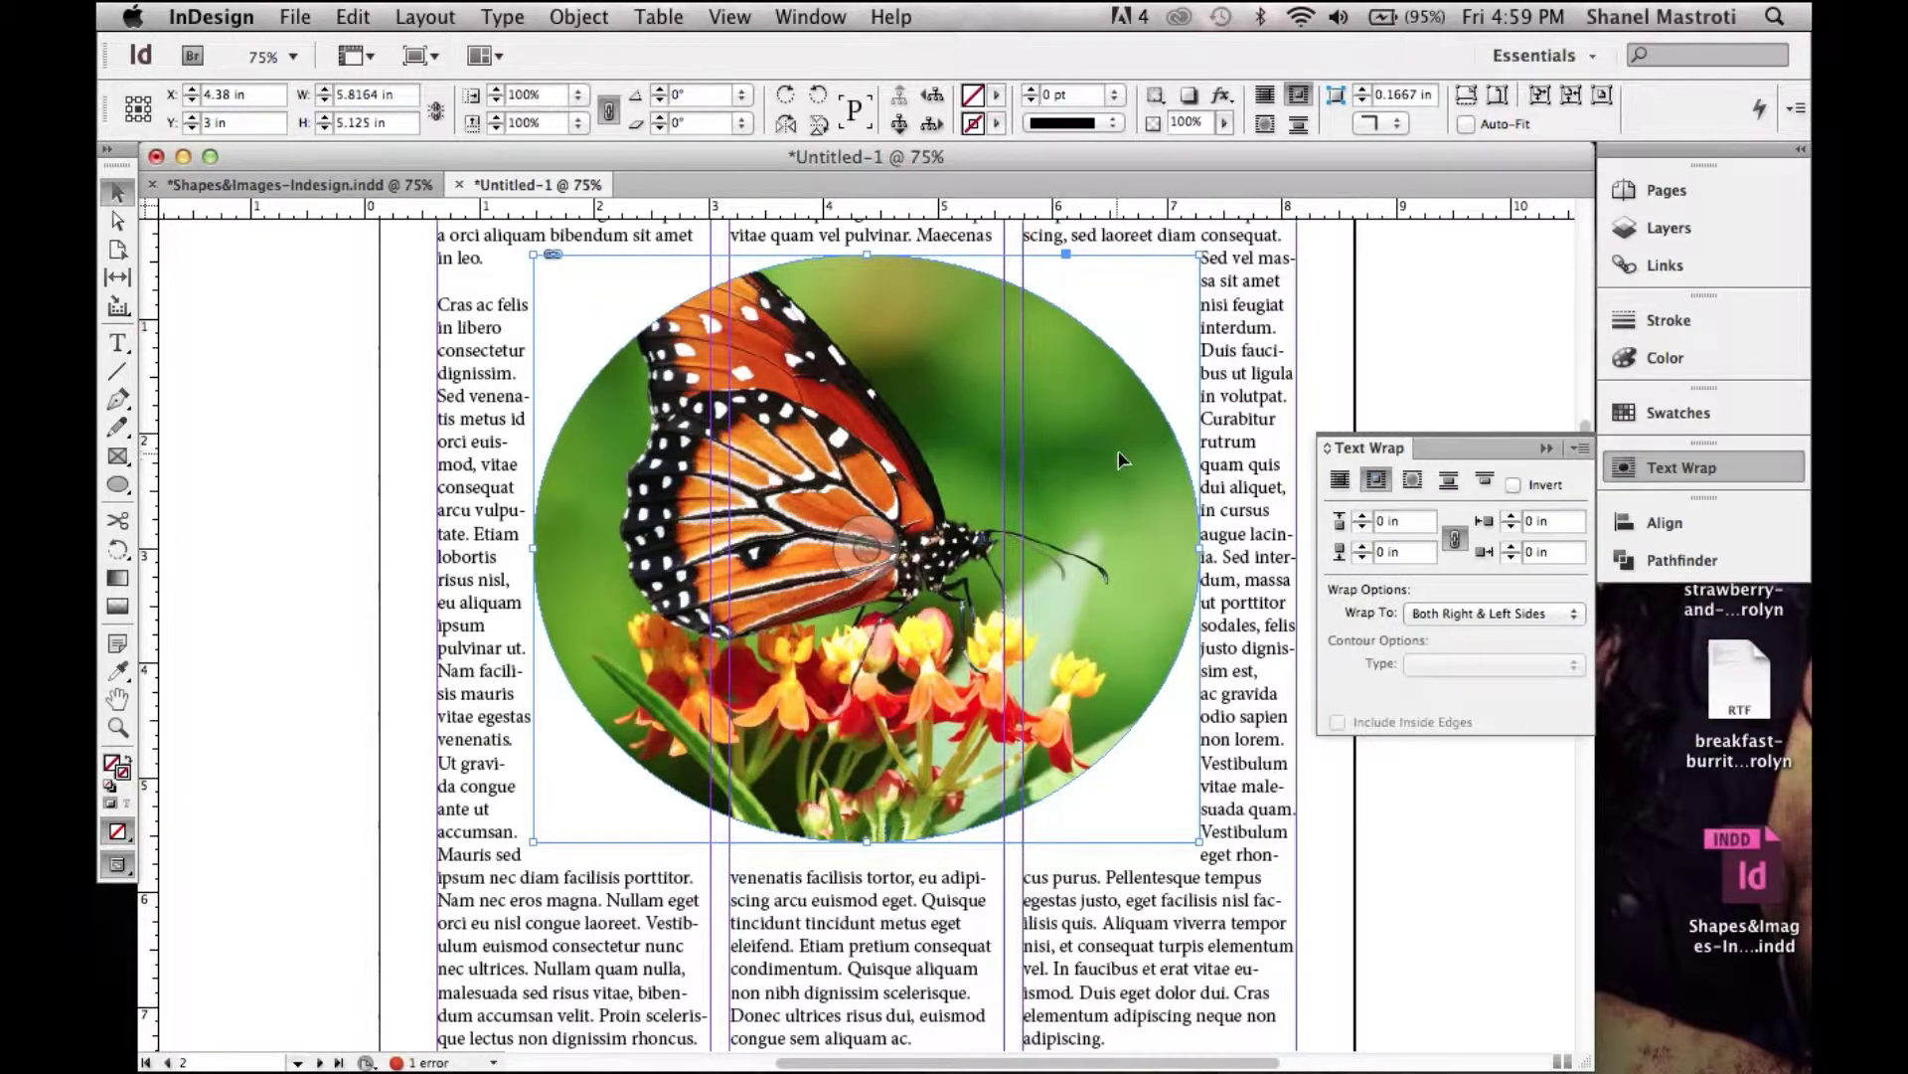
{"action": "scroll", "coordinate": [1126, 458], "scroll_direction": "up", "scroll_amount": 2}
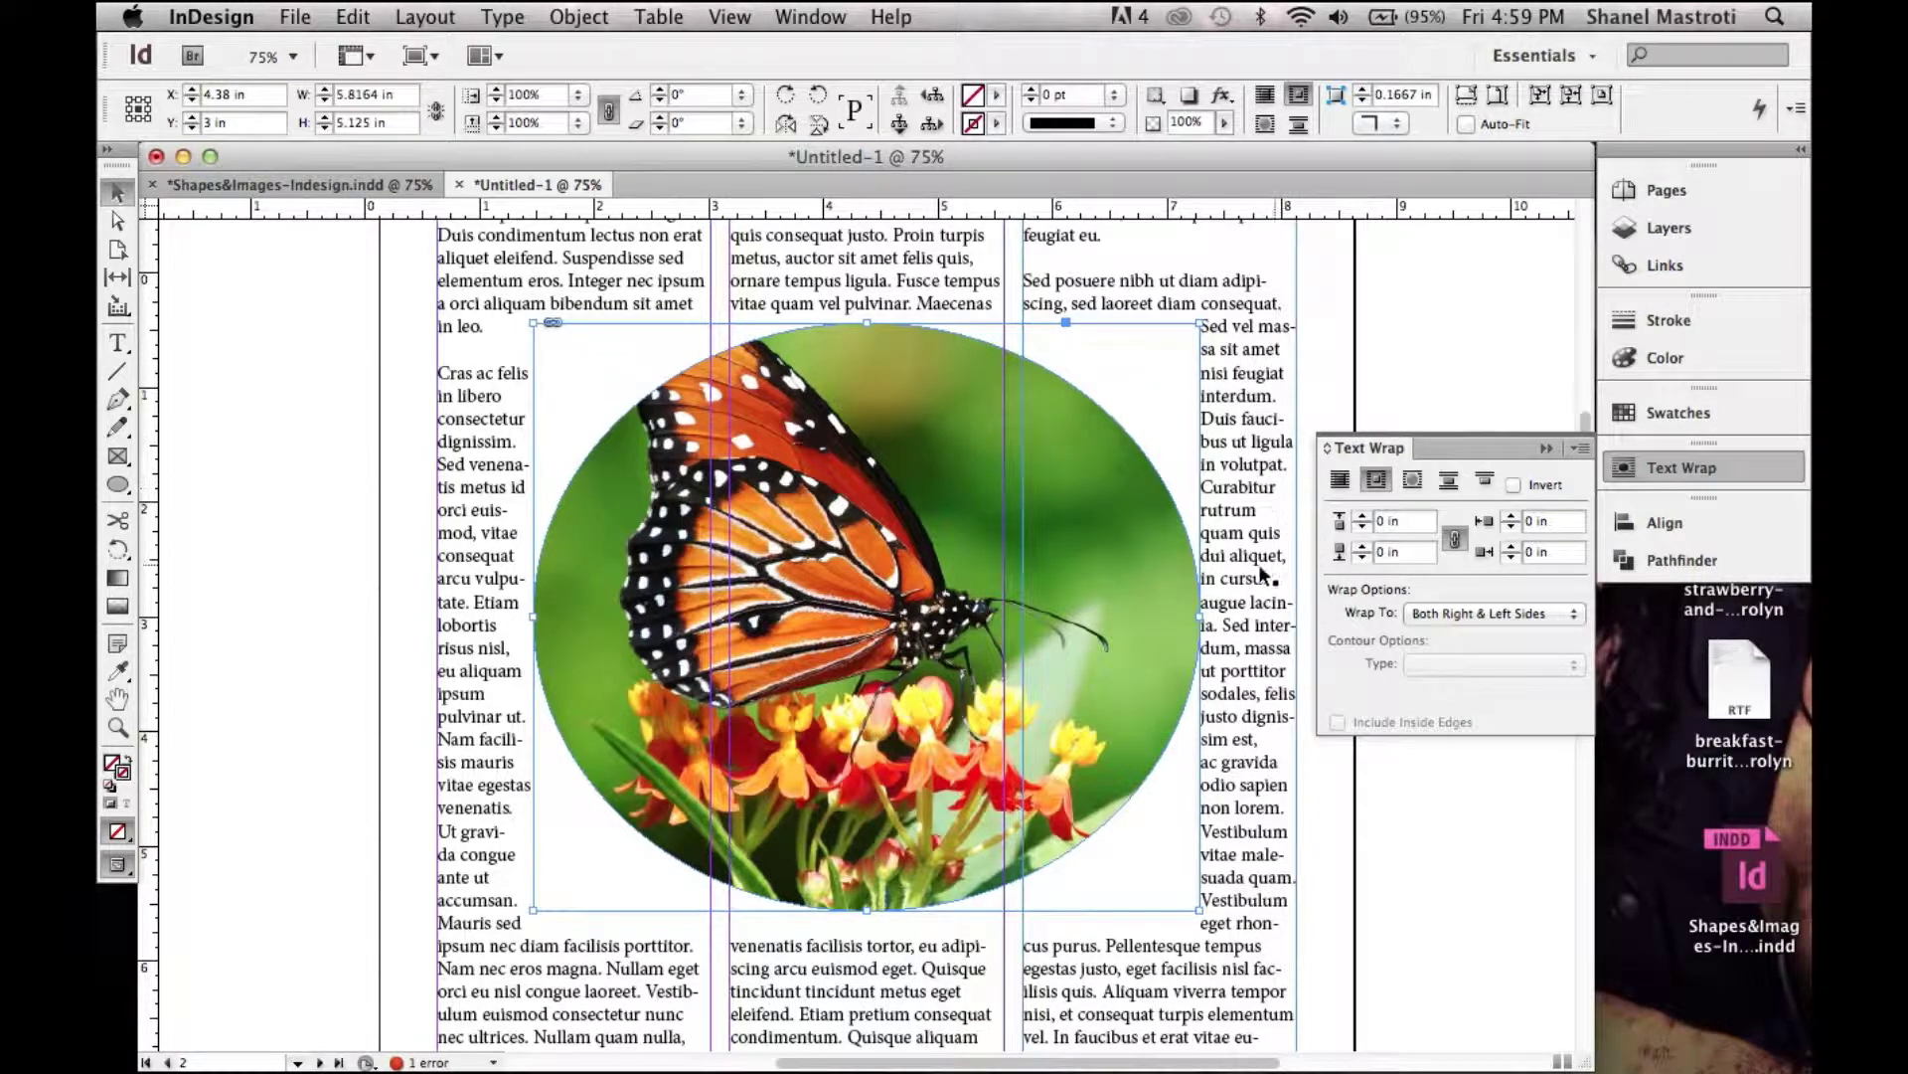
Change the oval photo's text wrap to follow the object shape, with an offset of 0.125 in
{"action": "left_click", "coordinate": [1414, 482]}
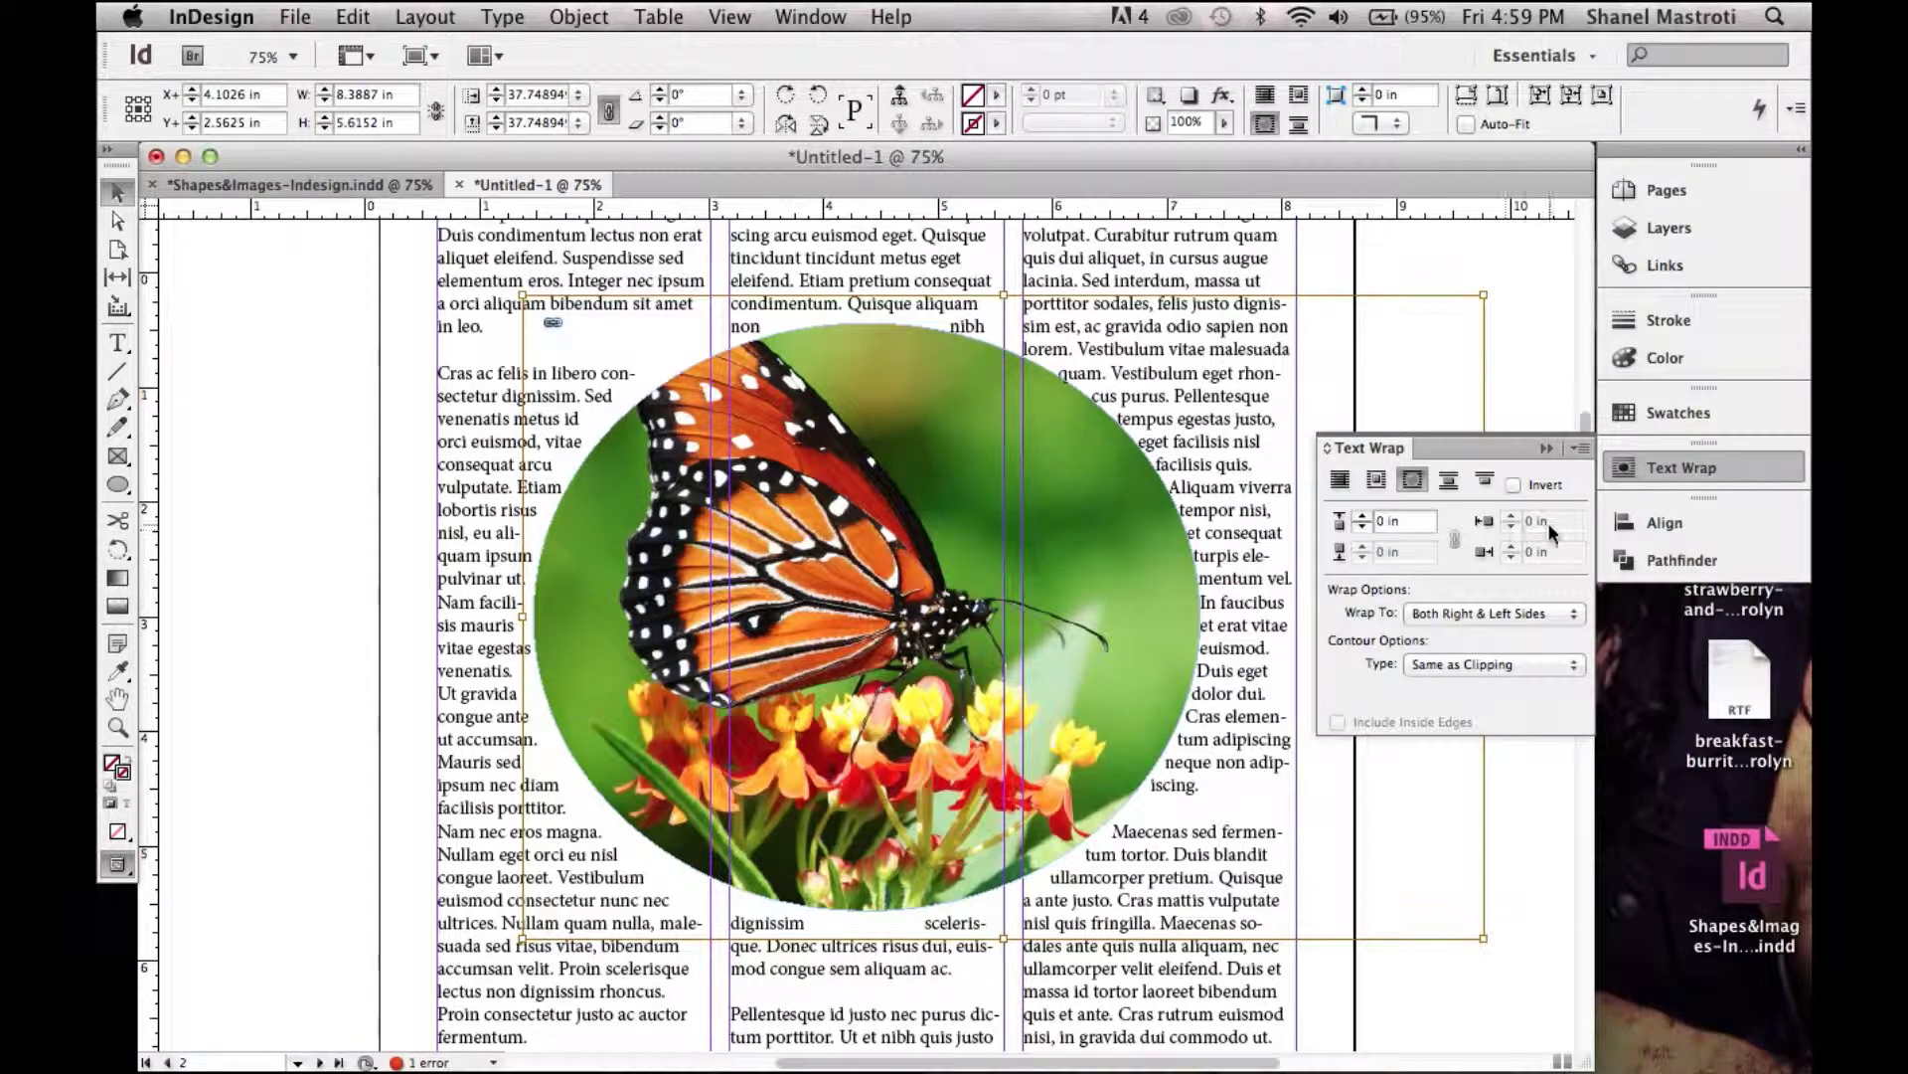
{"action": "left_click", "coordinate": [1362, 517]}
{"action": "left_click", "coordinate": [1361, 517]}
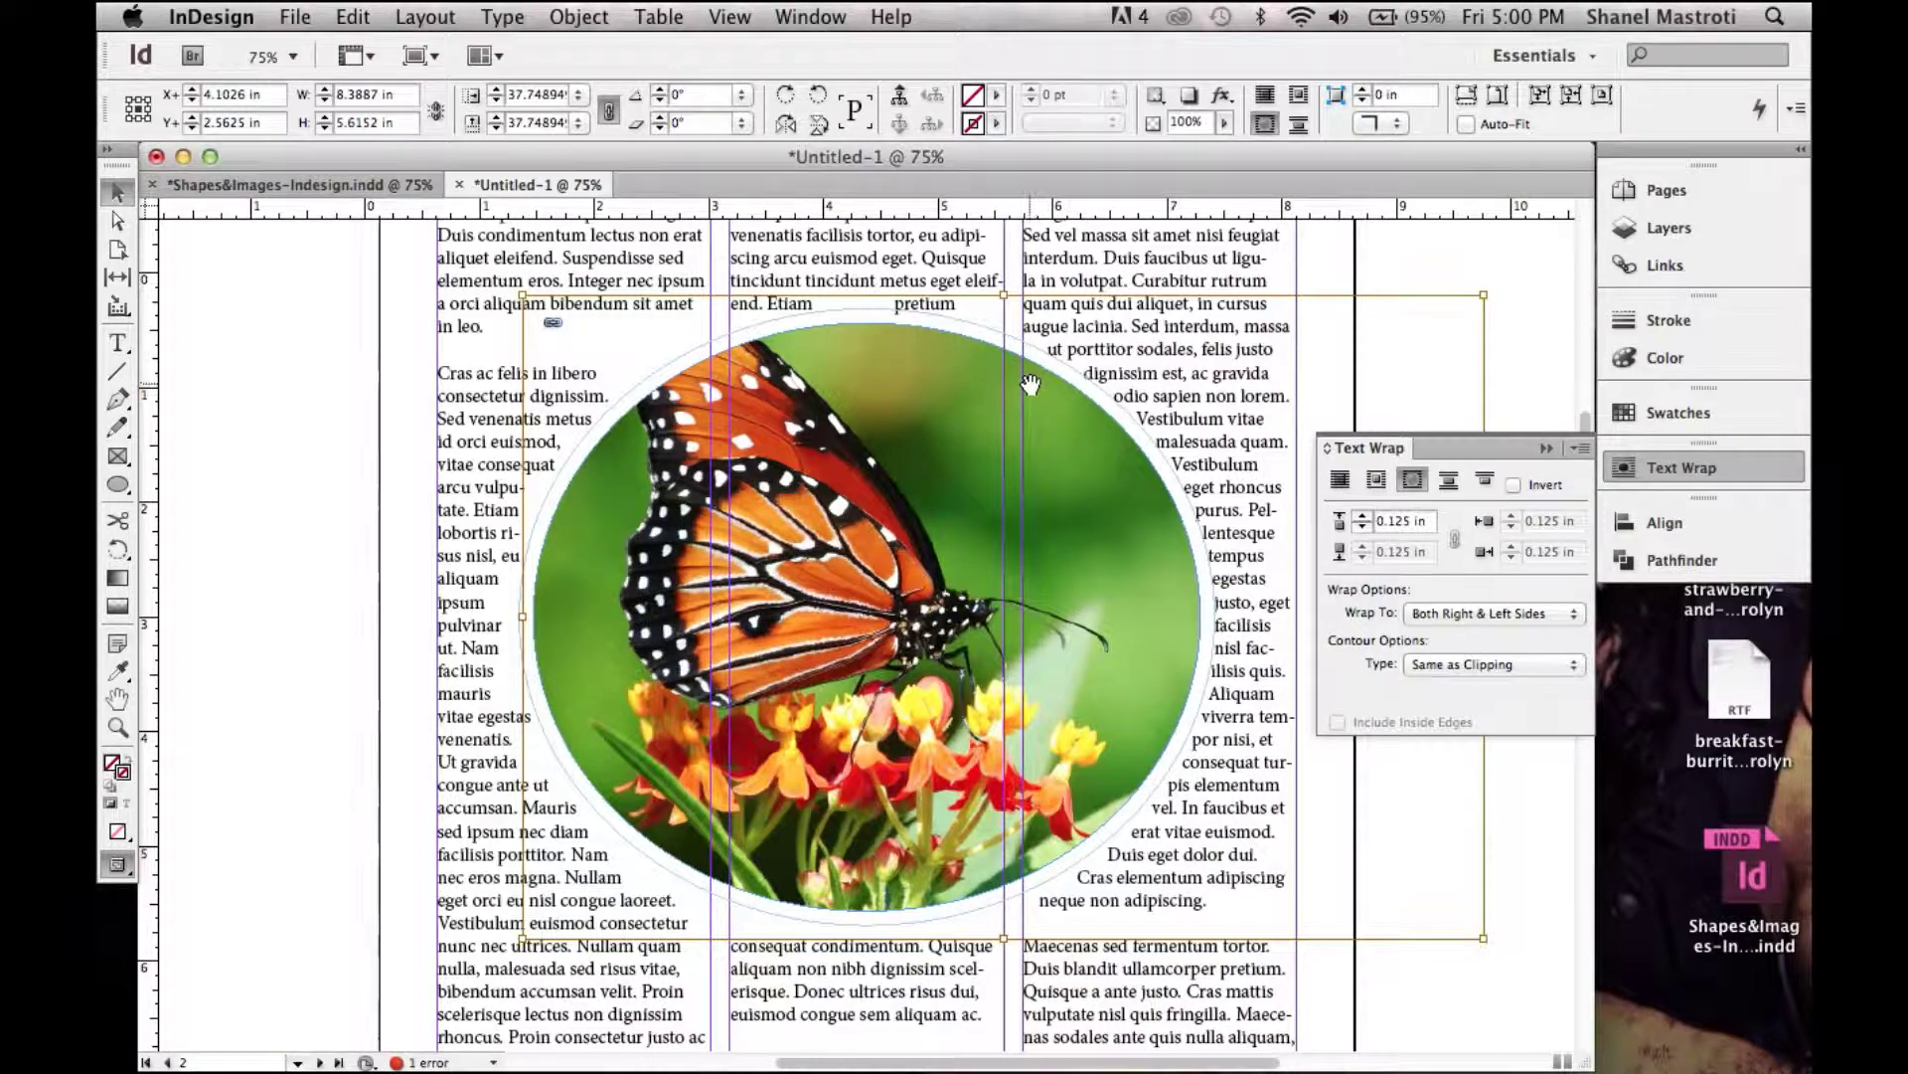
Select the rectangular butterfly photo on page 1 and set its text wrap to Jump Object
{"action": "scroll", "coordinate": [1265, 420], "scroll_direction": "up", "scroll_amount": 5}
{"action": "scroll", "coordinate": [1264, 419], "scroll_direction": "up", "scroll_amount": 15}
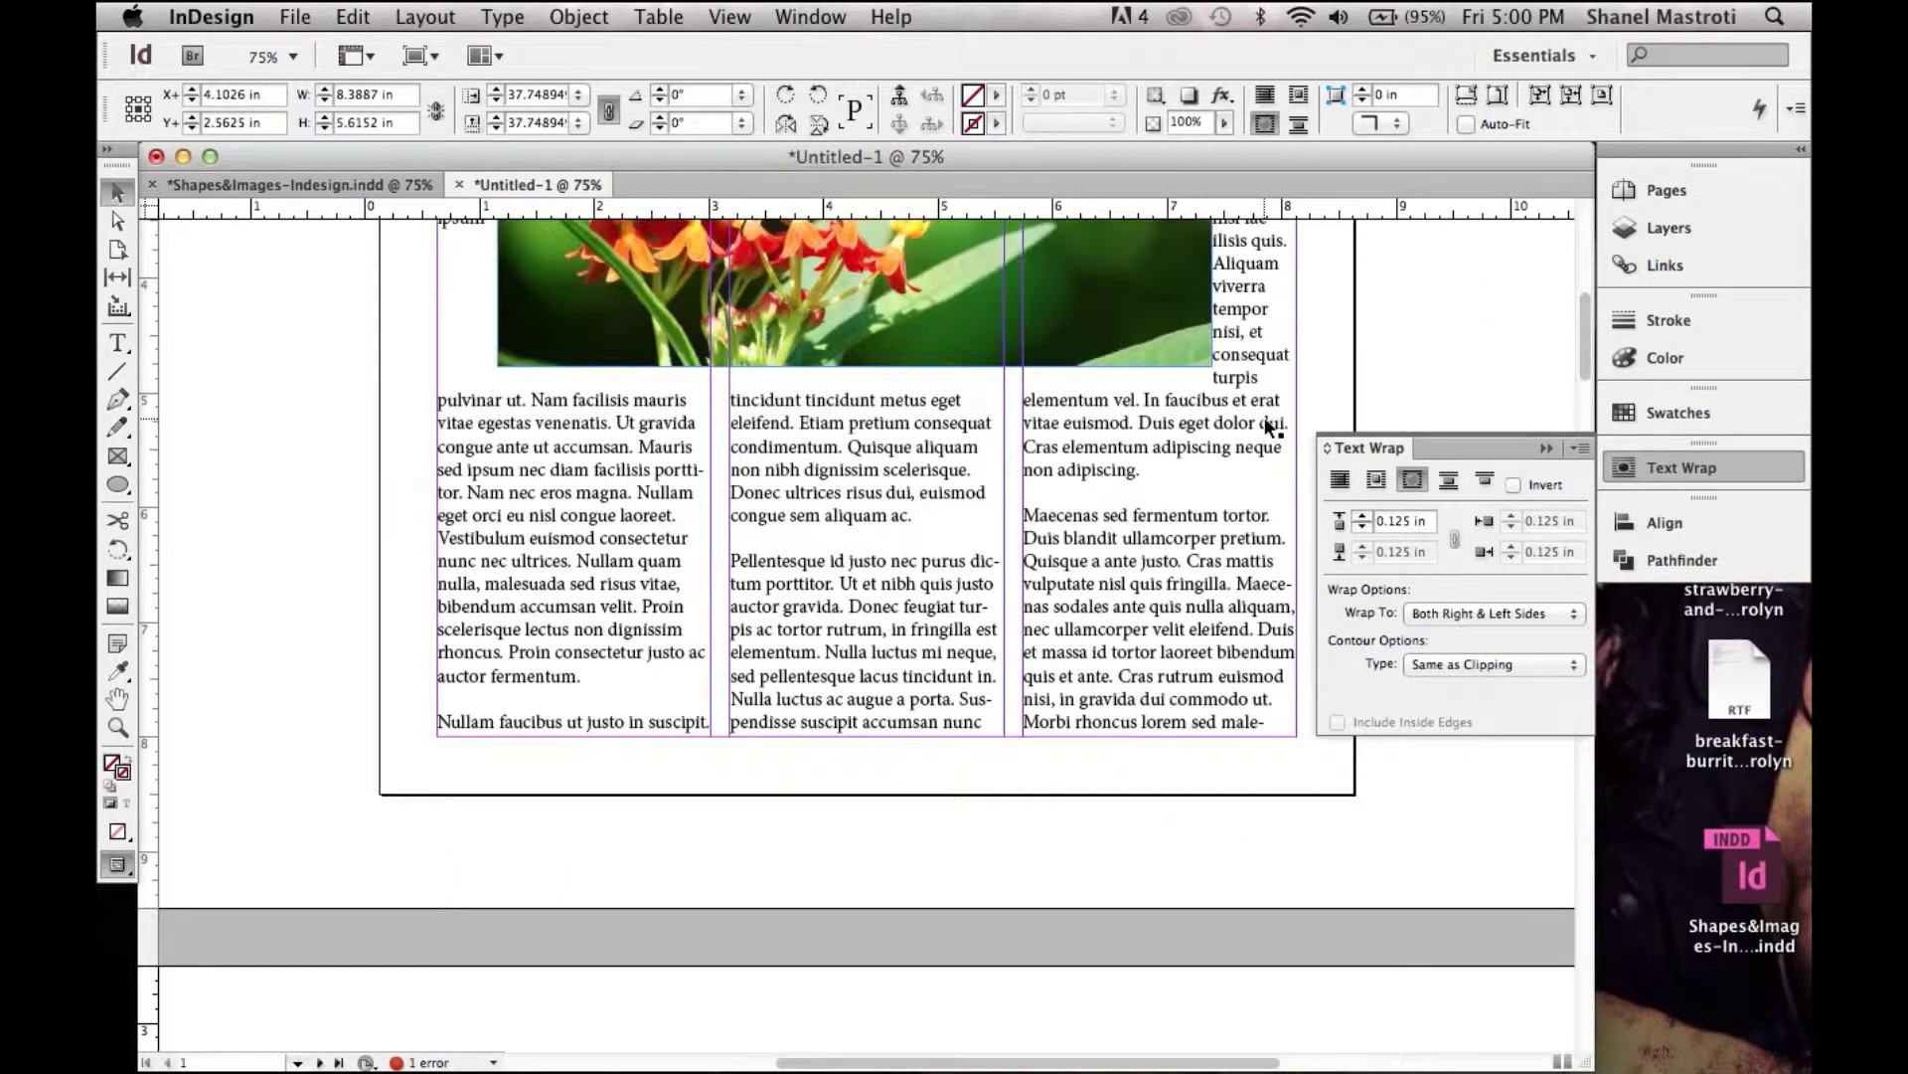
{"action": "scroll", "coordinate": [1266, 426], "scroll_direction": "down", "scroll_amount": 1}
{"action": "scroll", "coordinate": [1266, 425], "scroll_direction": "up", "scroll_amount": 1}
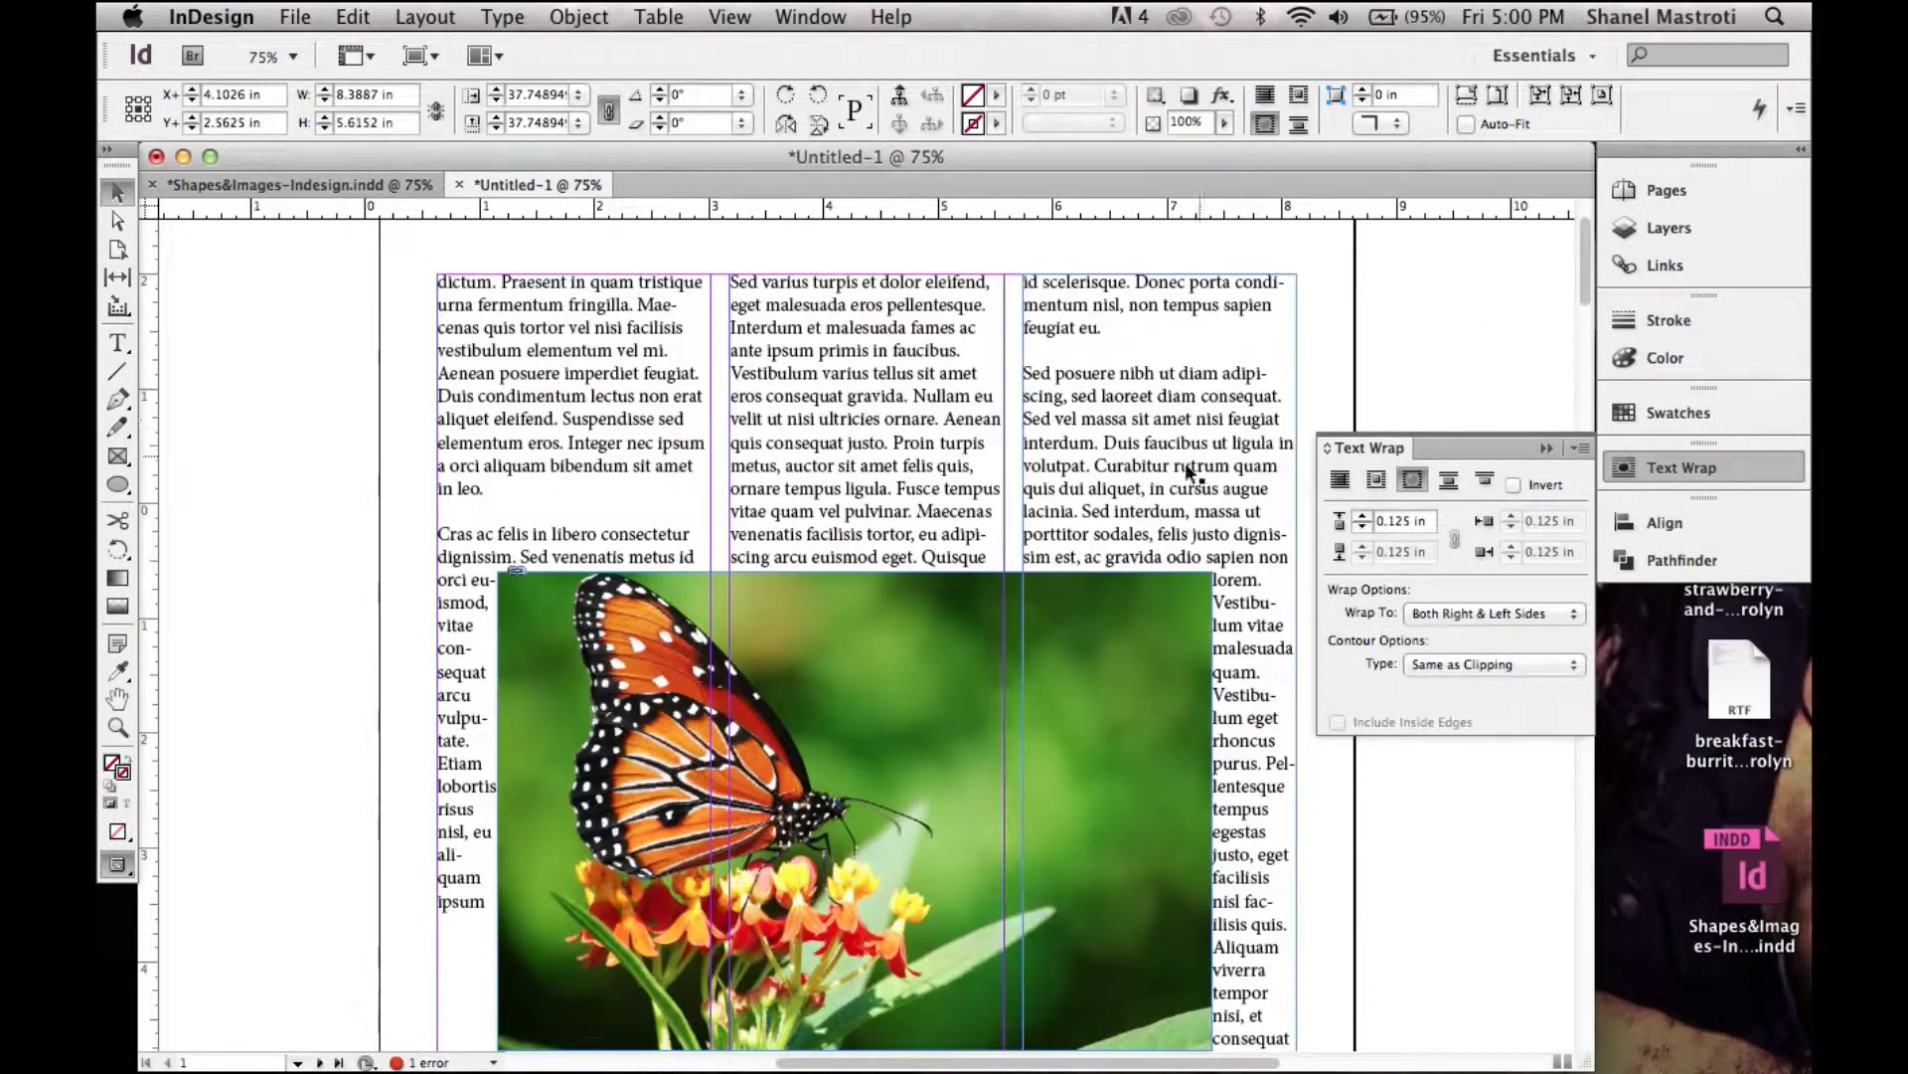
{"action": "left_click", "coordinate": [1017, 586]}
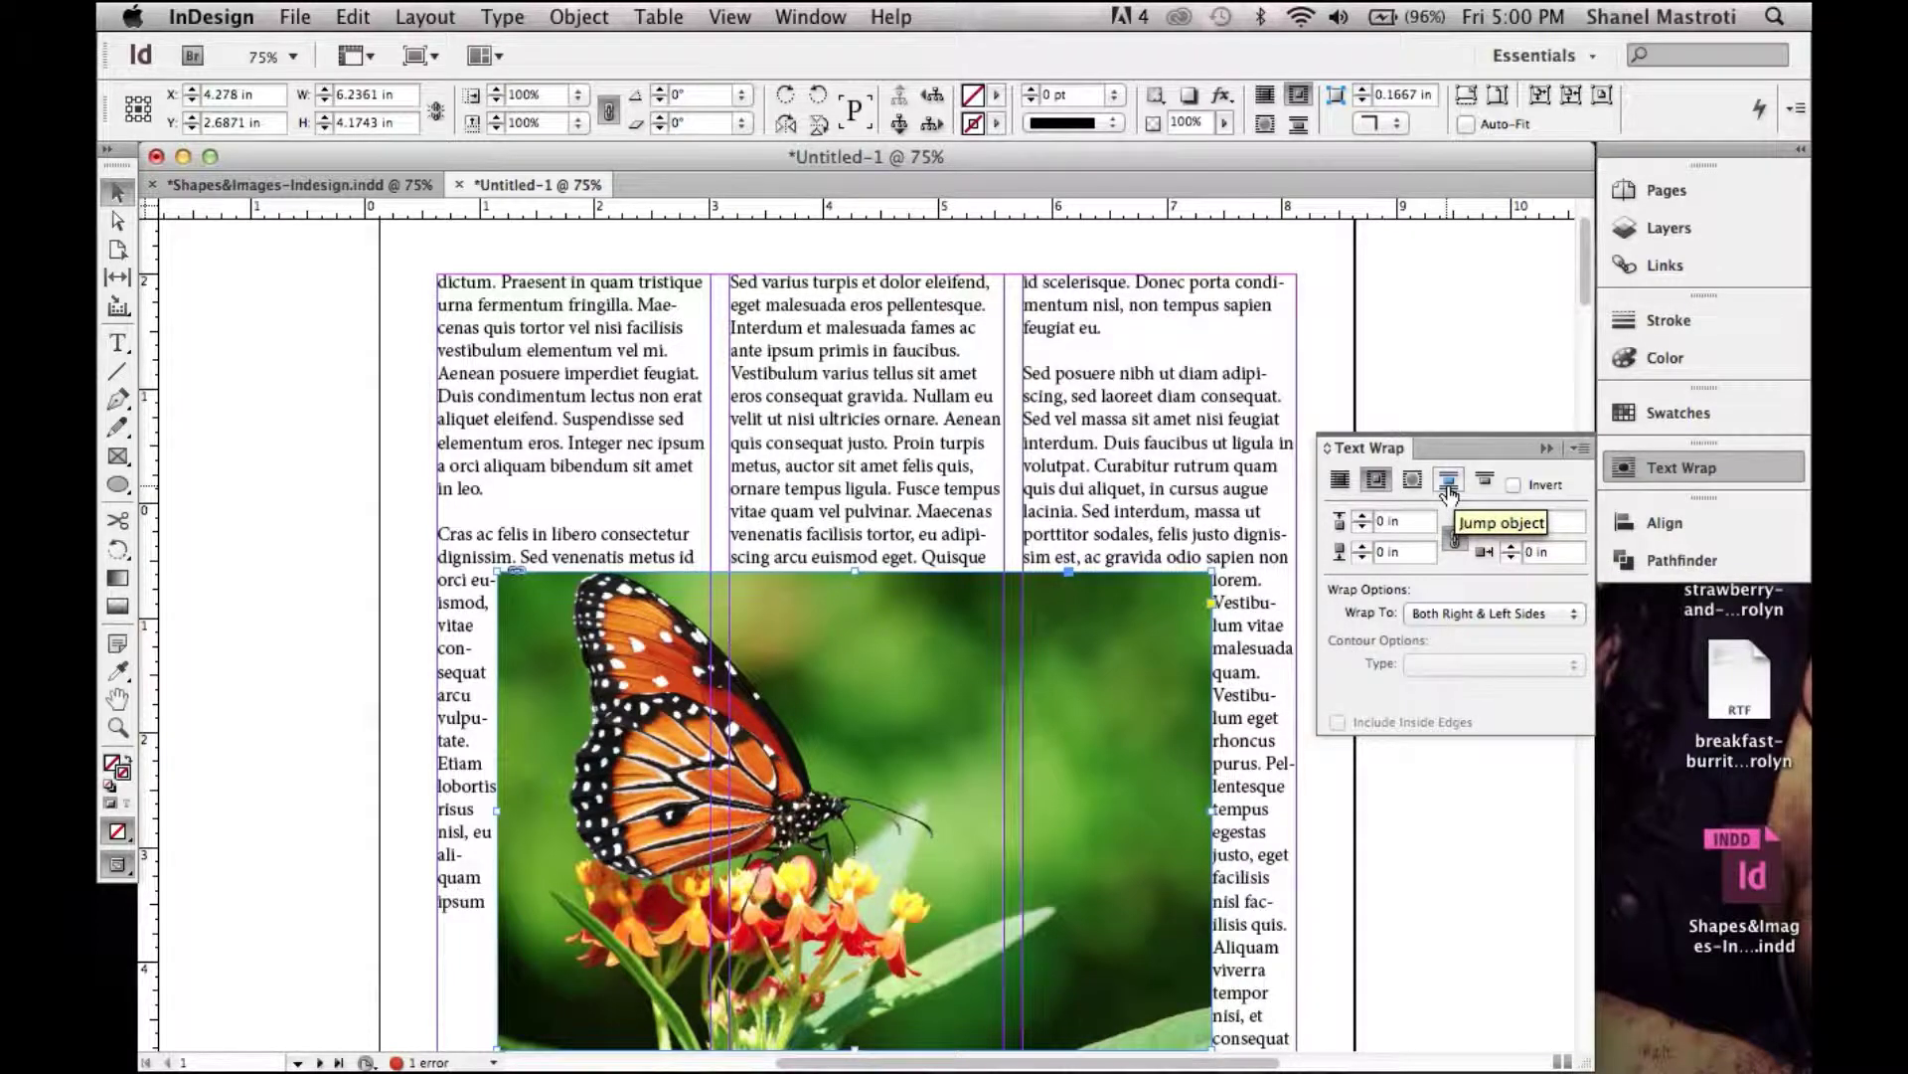
{"action": "scroll", "coordinate": [1259, 516], "scroll_direction": "down", "scroll_amount": 5}
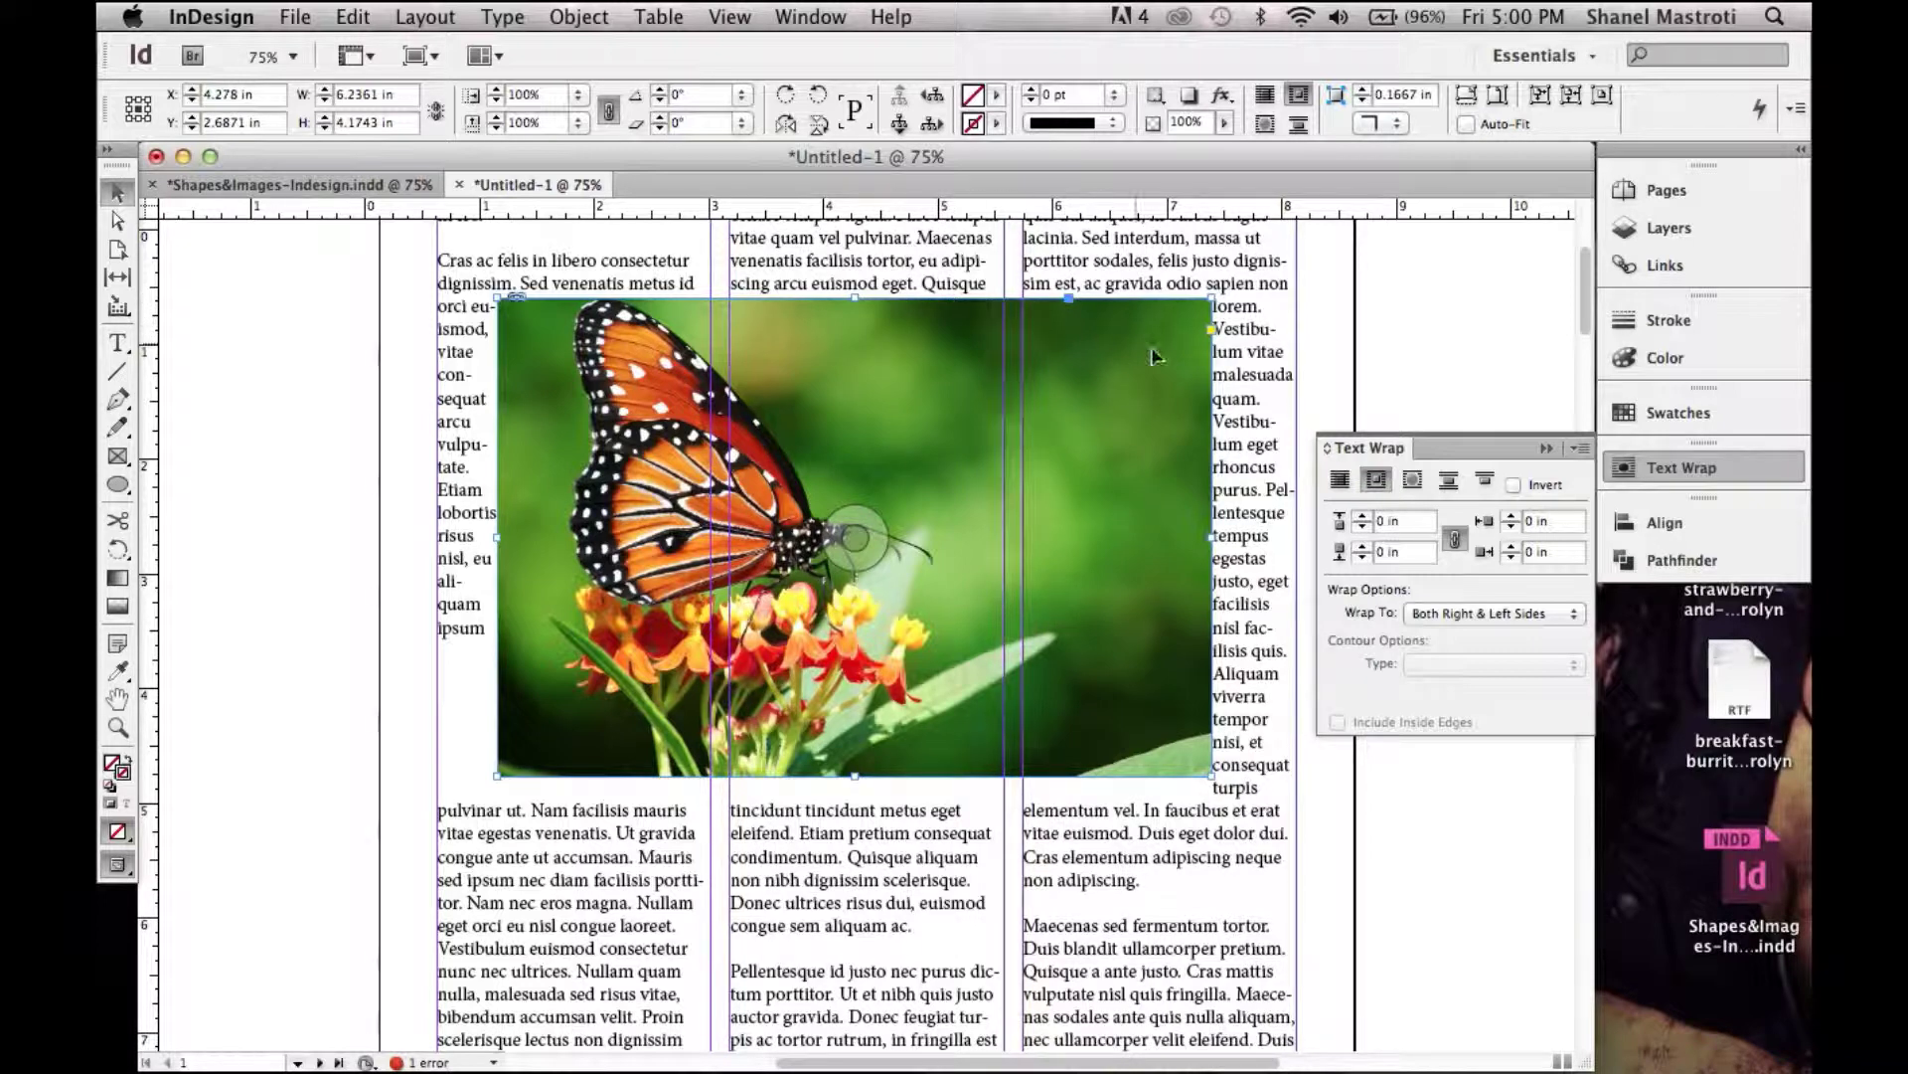
{"action": "left_click", "coordinate": [1449, 482]}
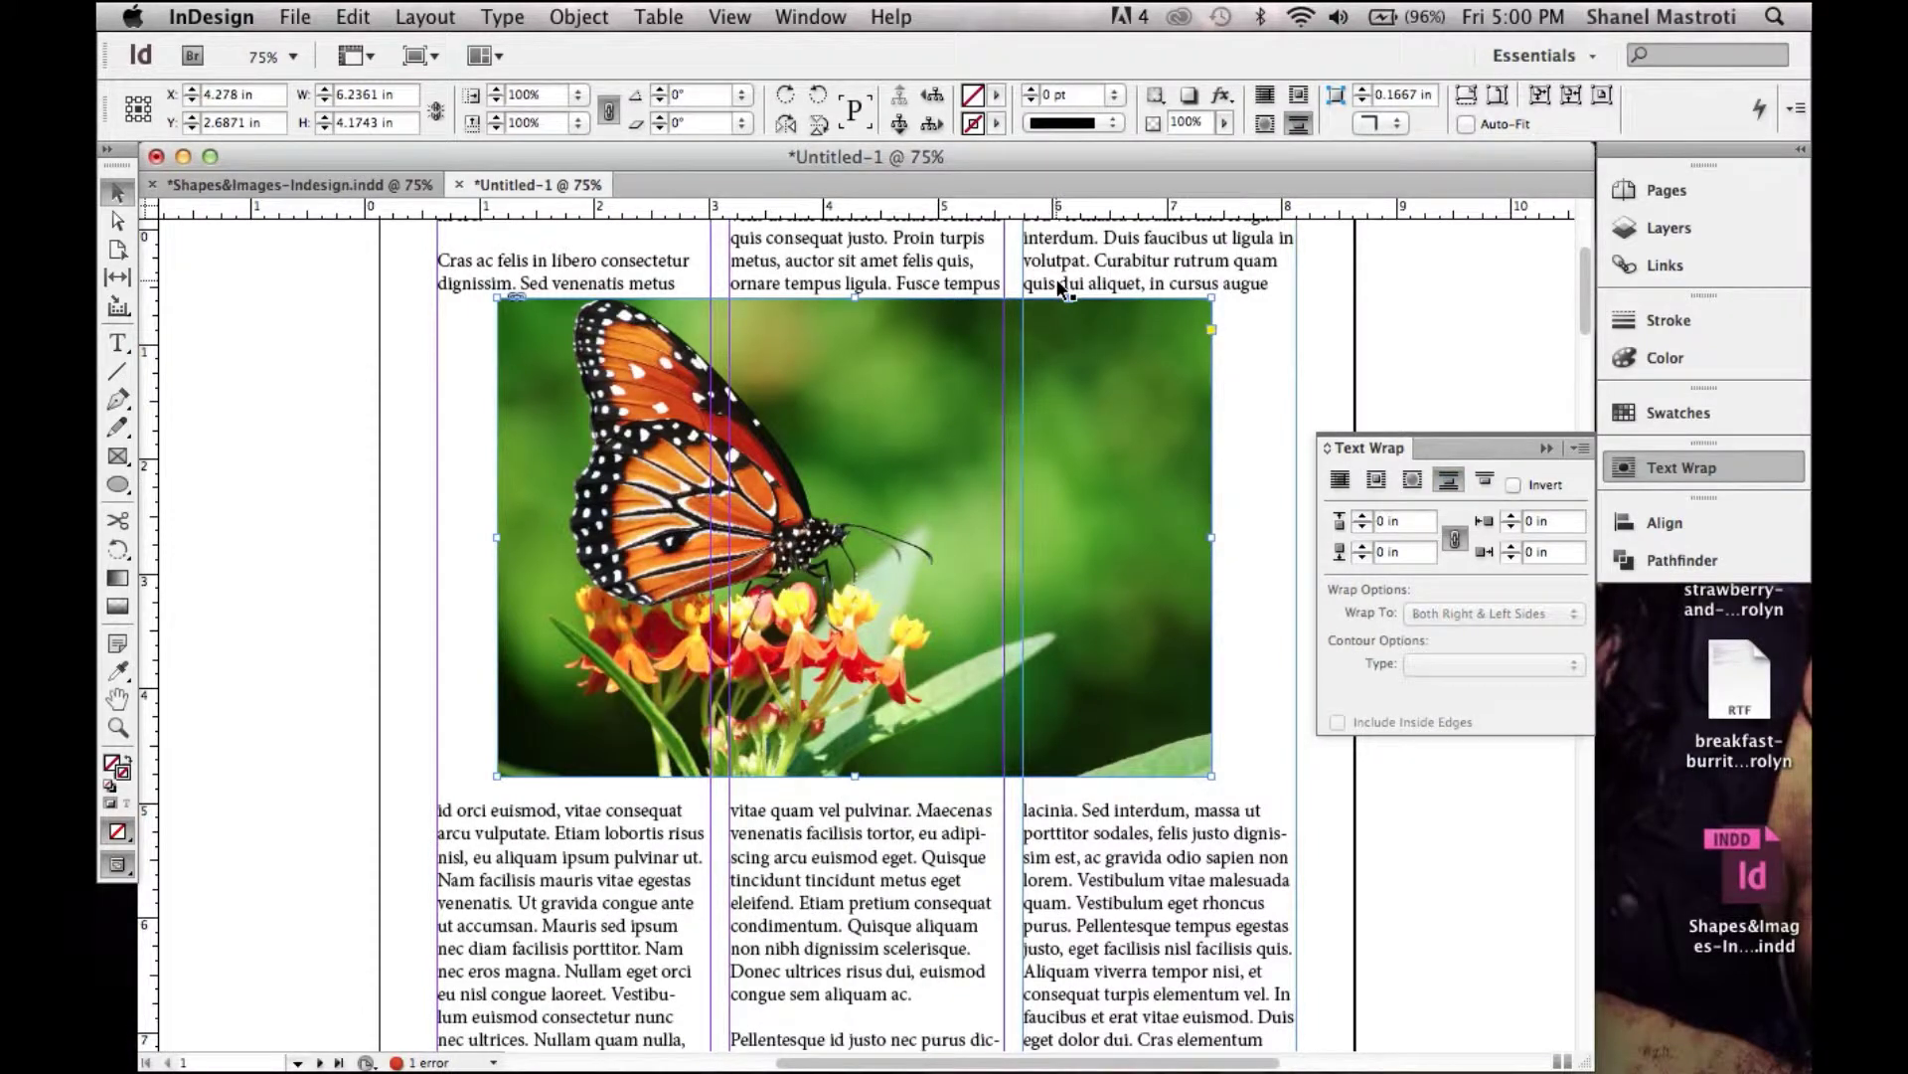
Move the rectangular butterfly photo to the foot of page 1, aligned with the left and bottom margins
{"action": "scroll", "coordinate": [1061, 289], "scroll_direction": "up", "scroll_amount": 3}
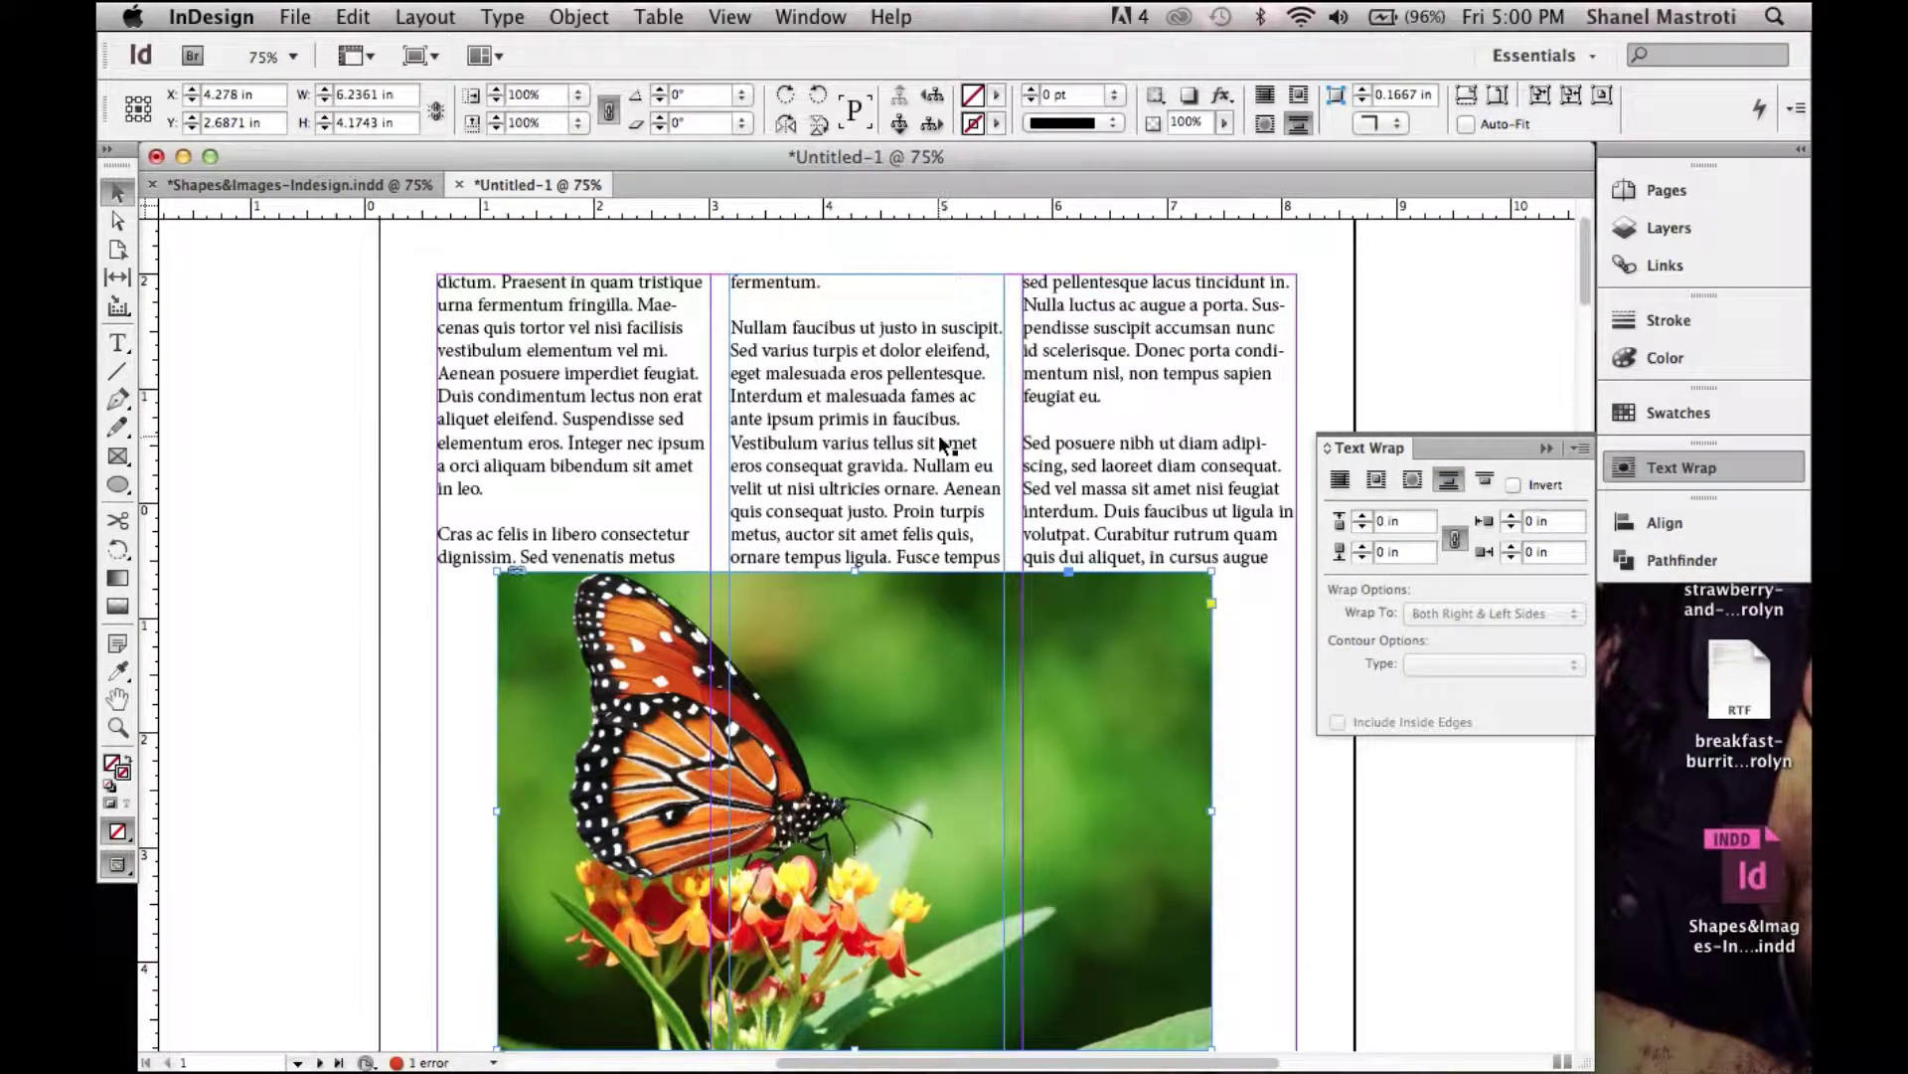
{"action": "scroll", "coordinate": [1036, 479], "scroll_direction": "down", "scroll_amount": 4}
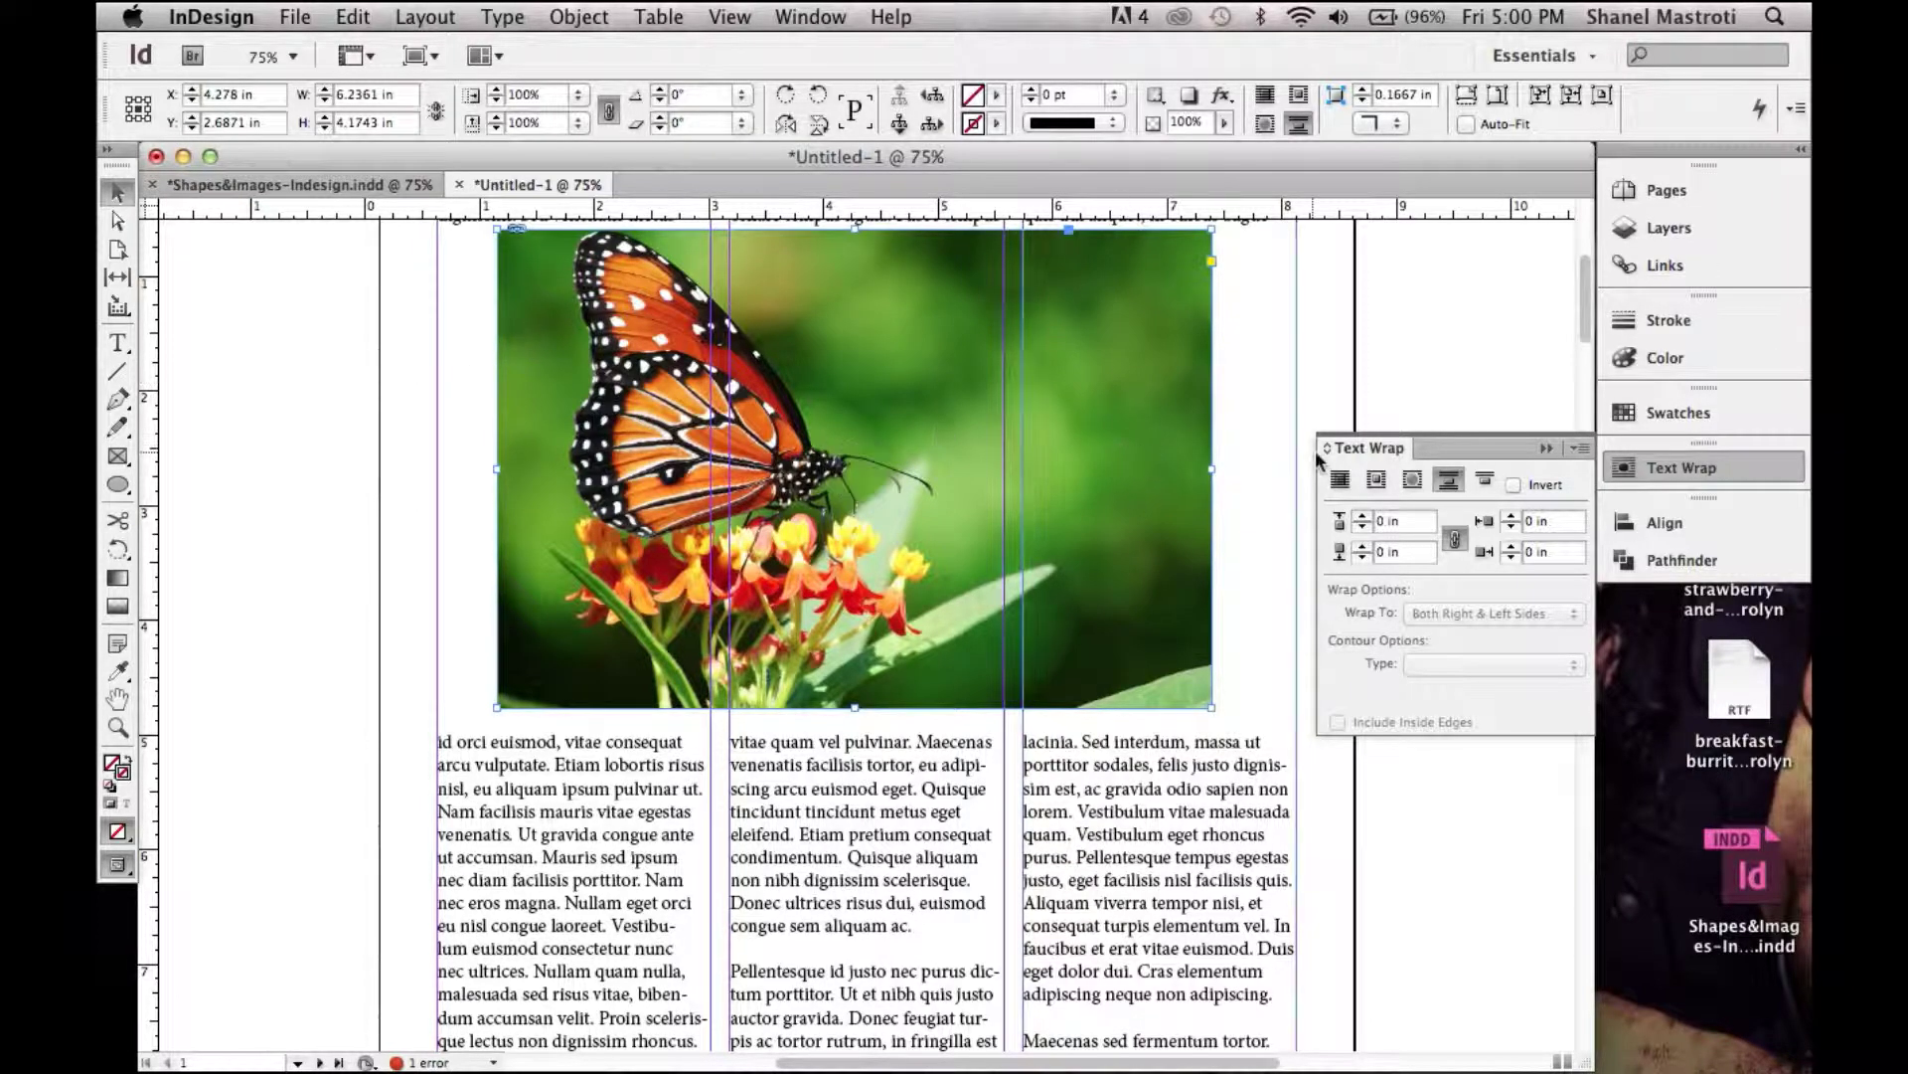
{"action": "scroll", "coordinate": [1273, 473], "scroll_direction": "up", "scroll_amount": 3}
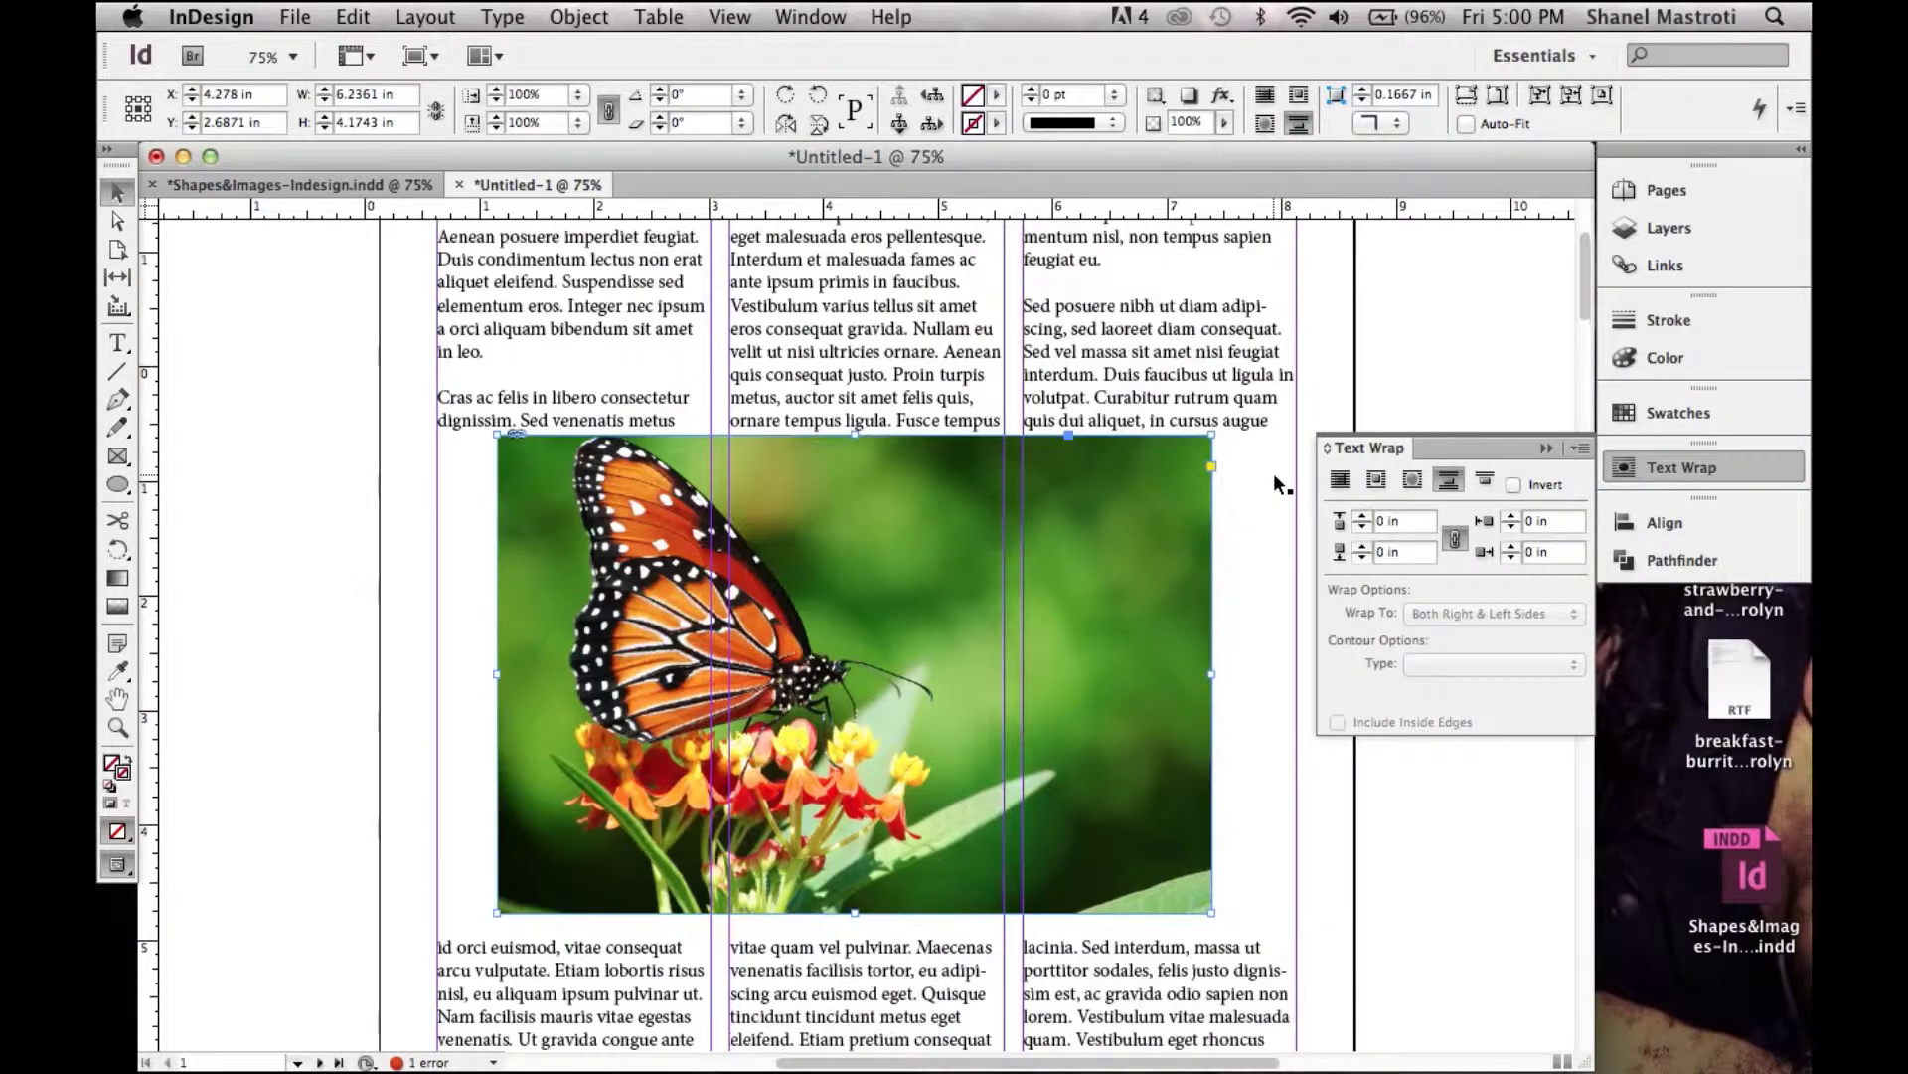
{"action": "scroll", "coordinate": [1273, 473], "scroll_direction": "down", "scroll_amount": 5}
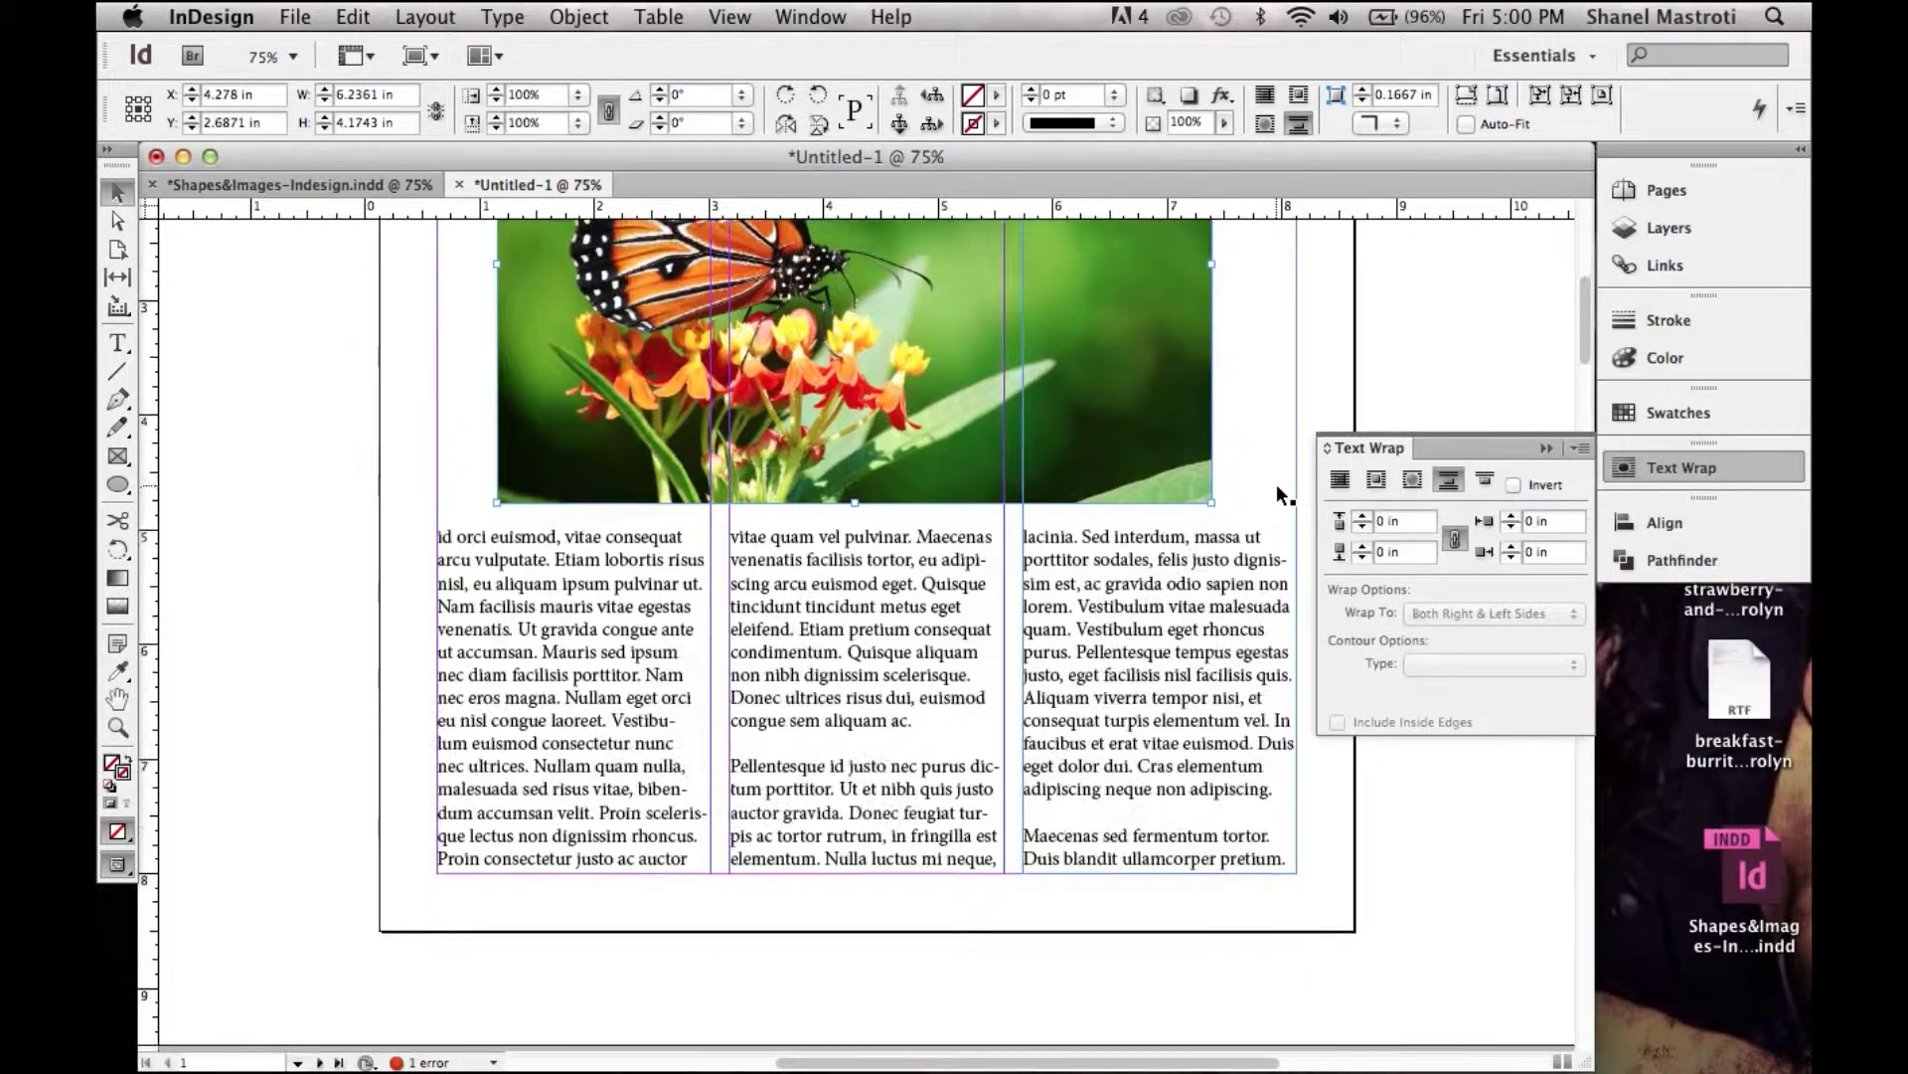
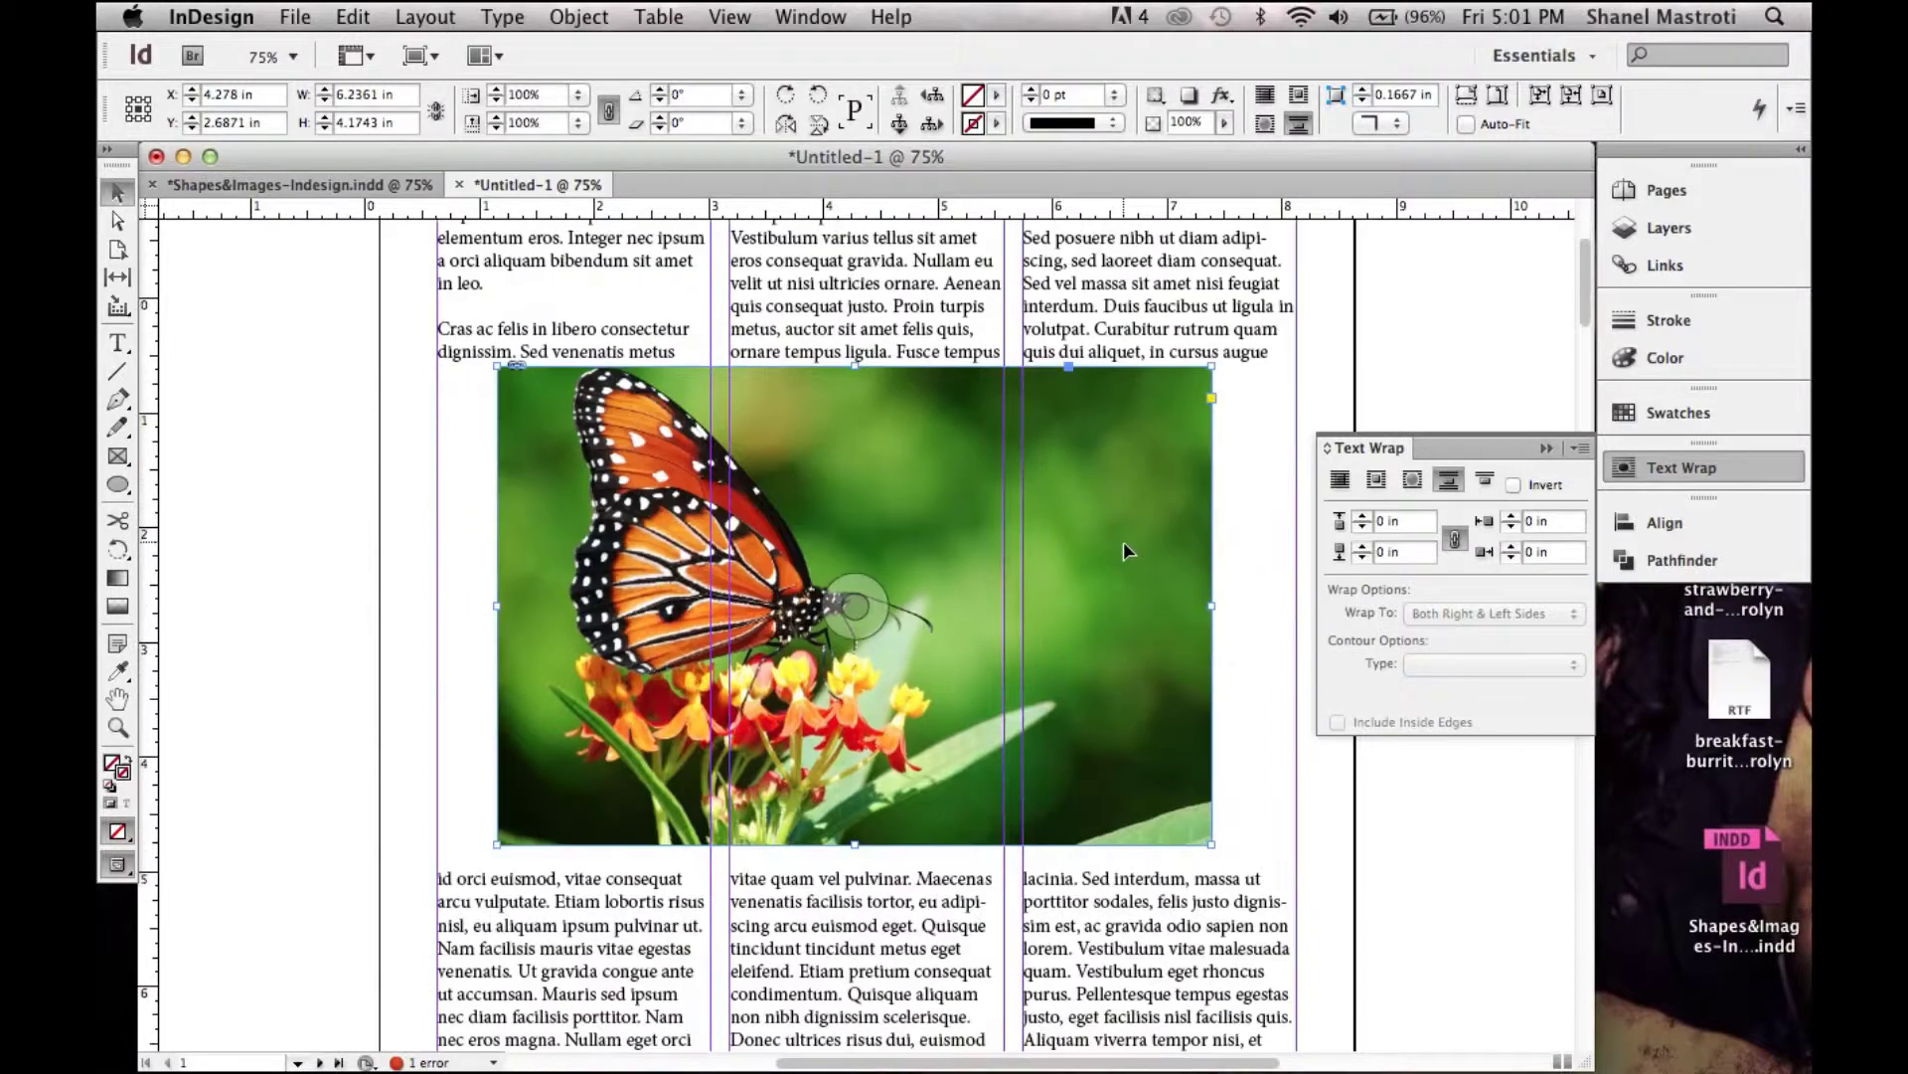
{"action": "left_click_drag", "start_coordinate": [1069, 462], "coordinate": [1094, 748]}
{"action": "scroll", "coordinate": [1094, 748], "scroll_direction": "down", "scroll_amount": 4}
{"action": "left_click_drag", "start_coordinate": [1037, 651], "coordinate": [987, 644]}
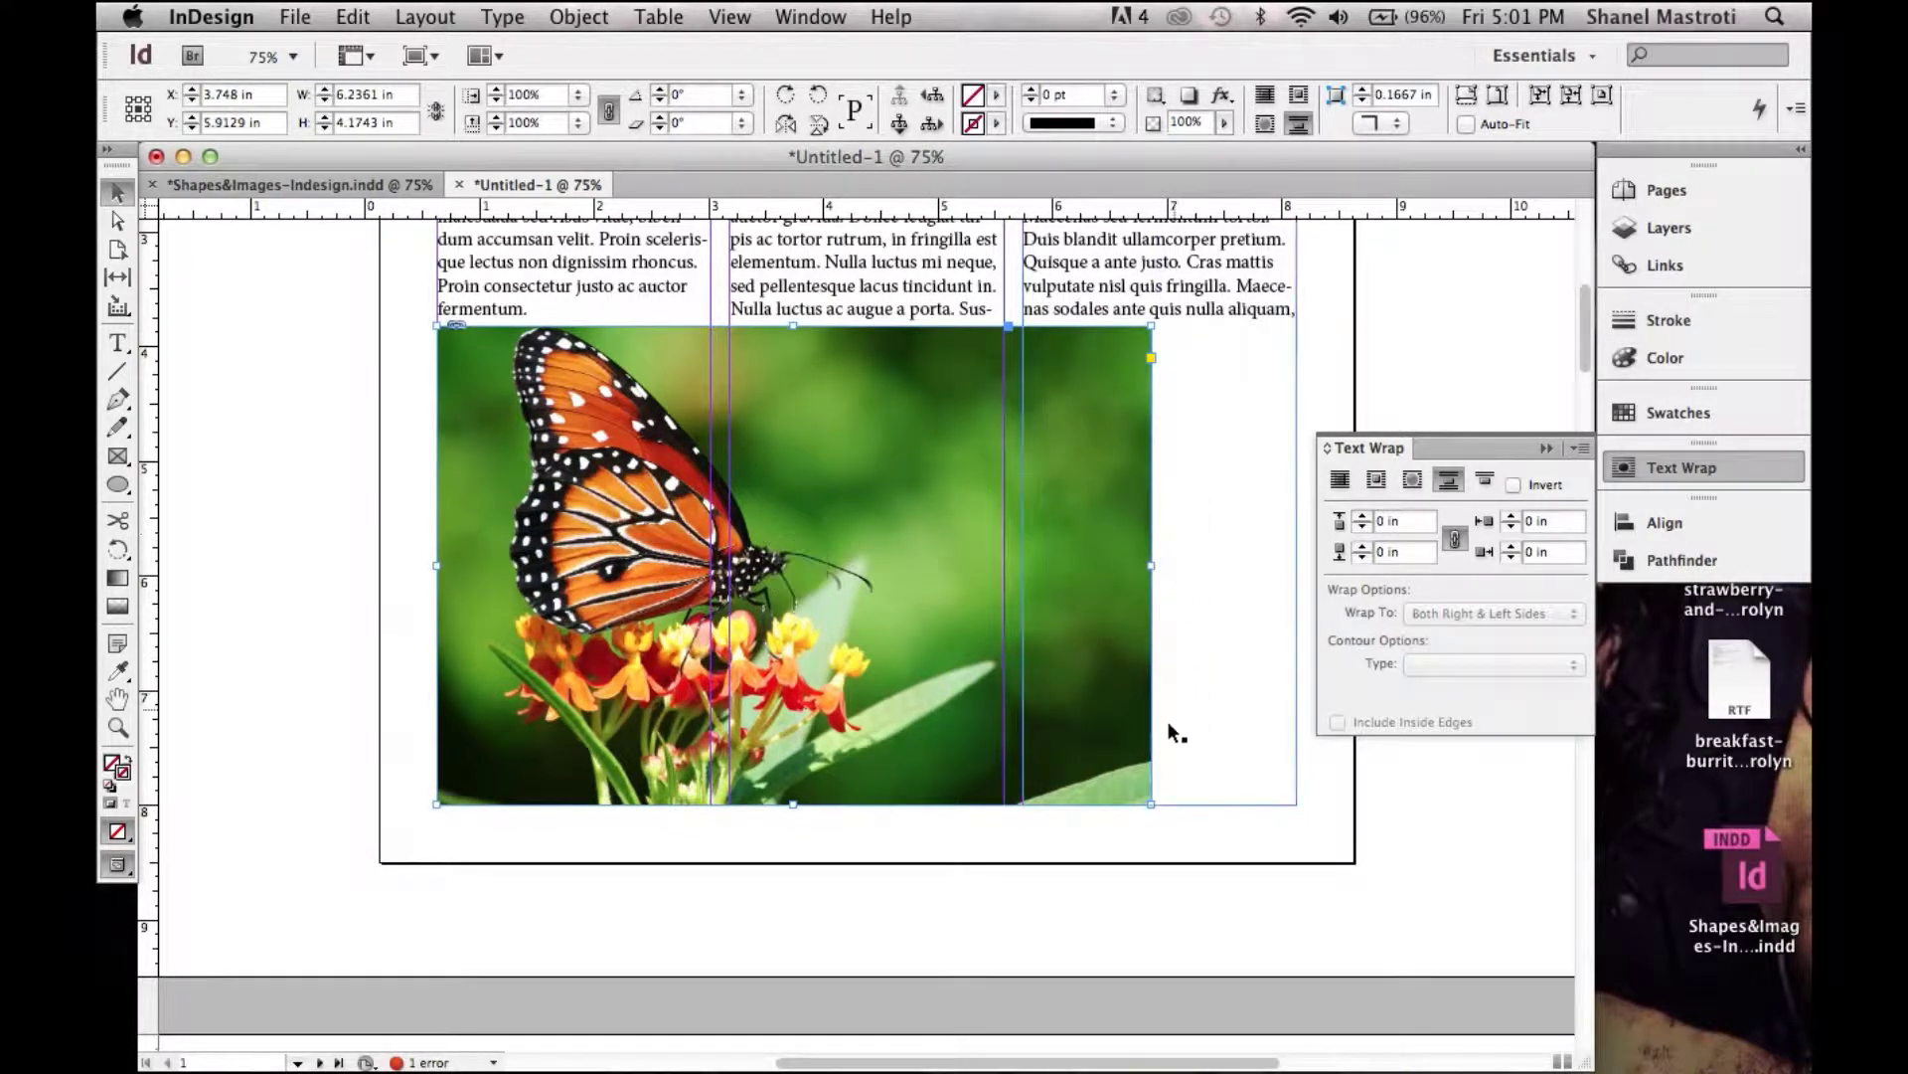
Enlarge the photo's frame to 7.5 in wide and about 5.02 in high, and fill the frame proportionally
{"action": "left_click_drag", "start_coordinate": [1153, 807], "coordinate": [1292, 832]}
{"action": "right_click", "coordinate": [1053, 644]}
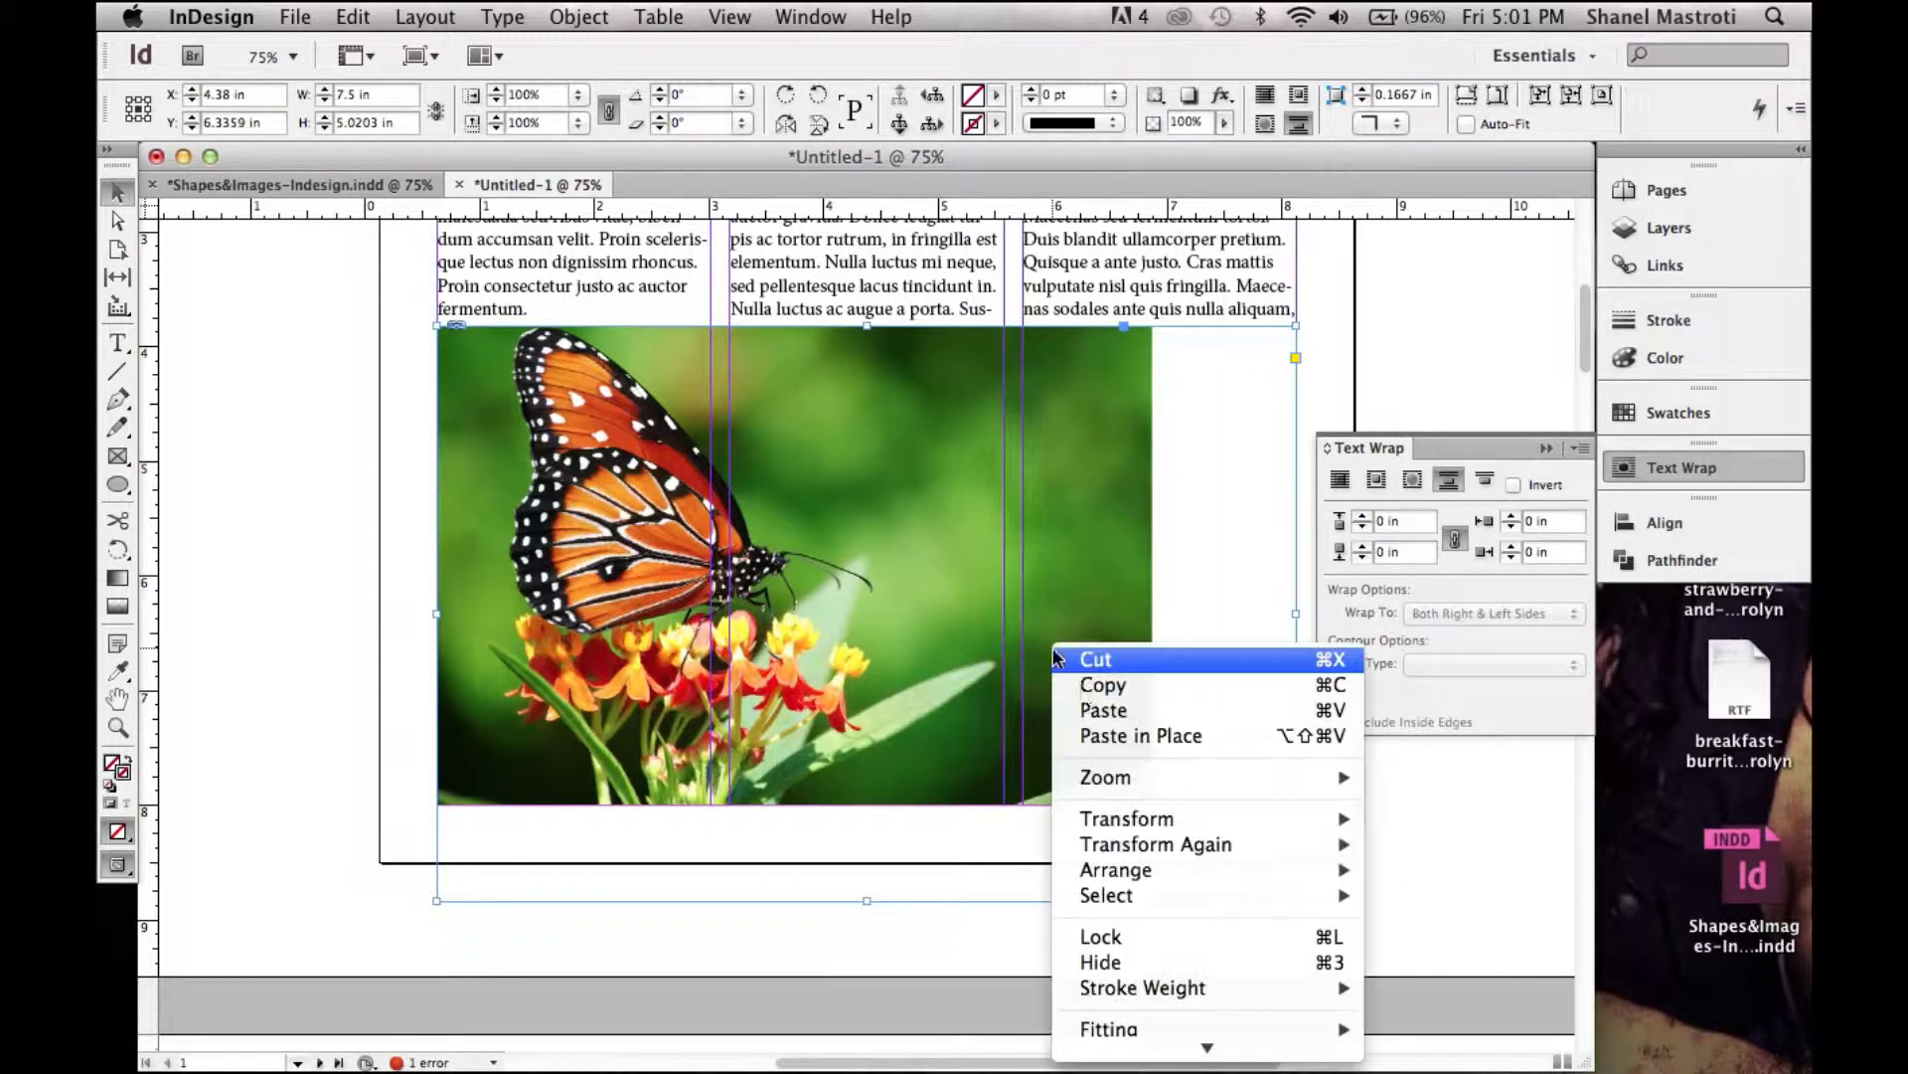
{"action": "mouse_move", "coordinate": [1108, 1029]}
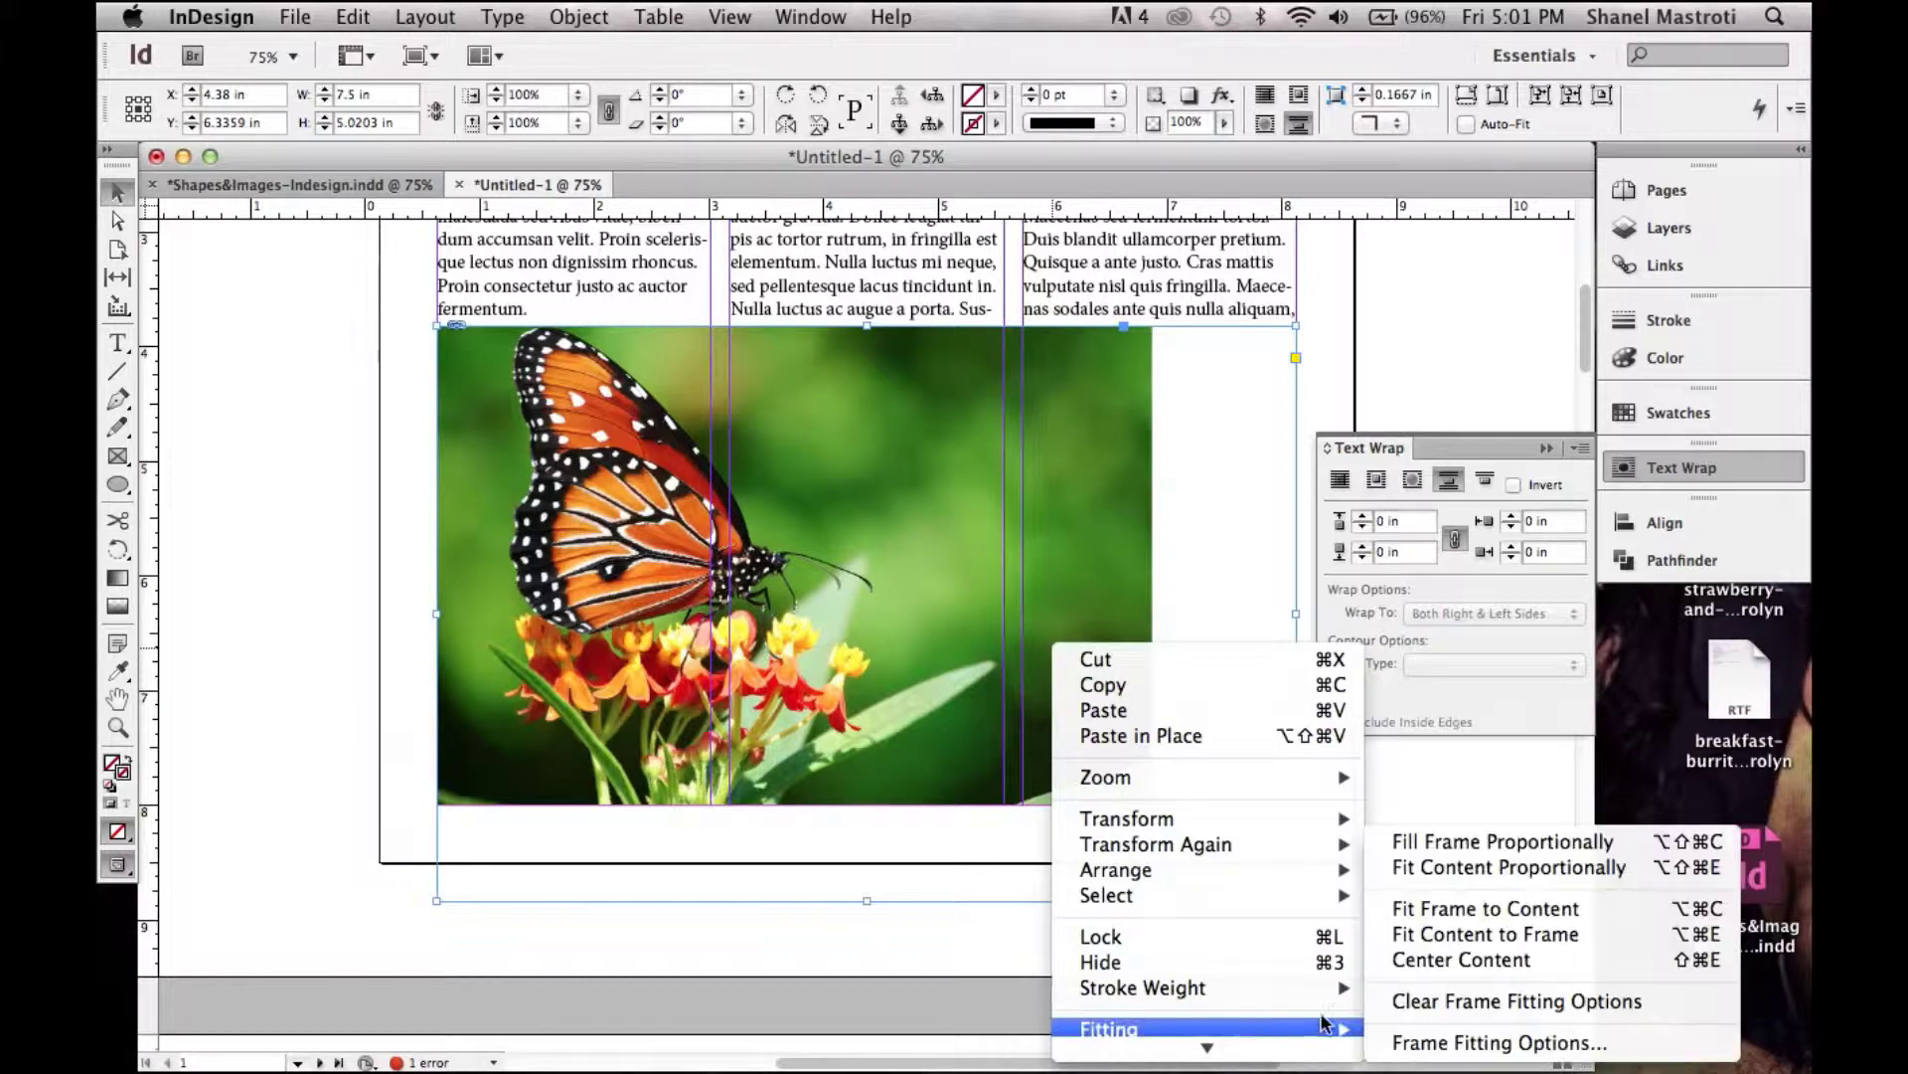
{"action": "left_click", "coordinate": [1468, 847]}
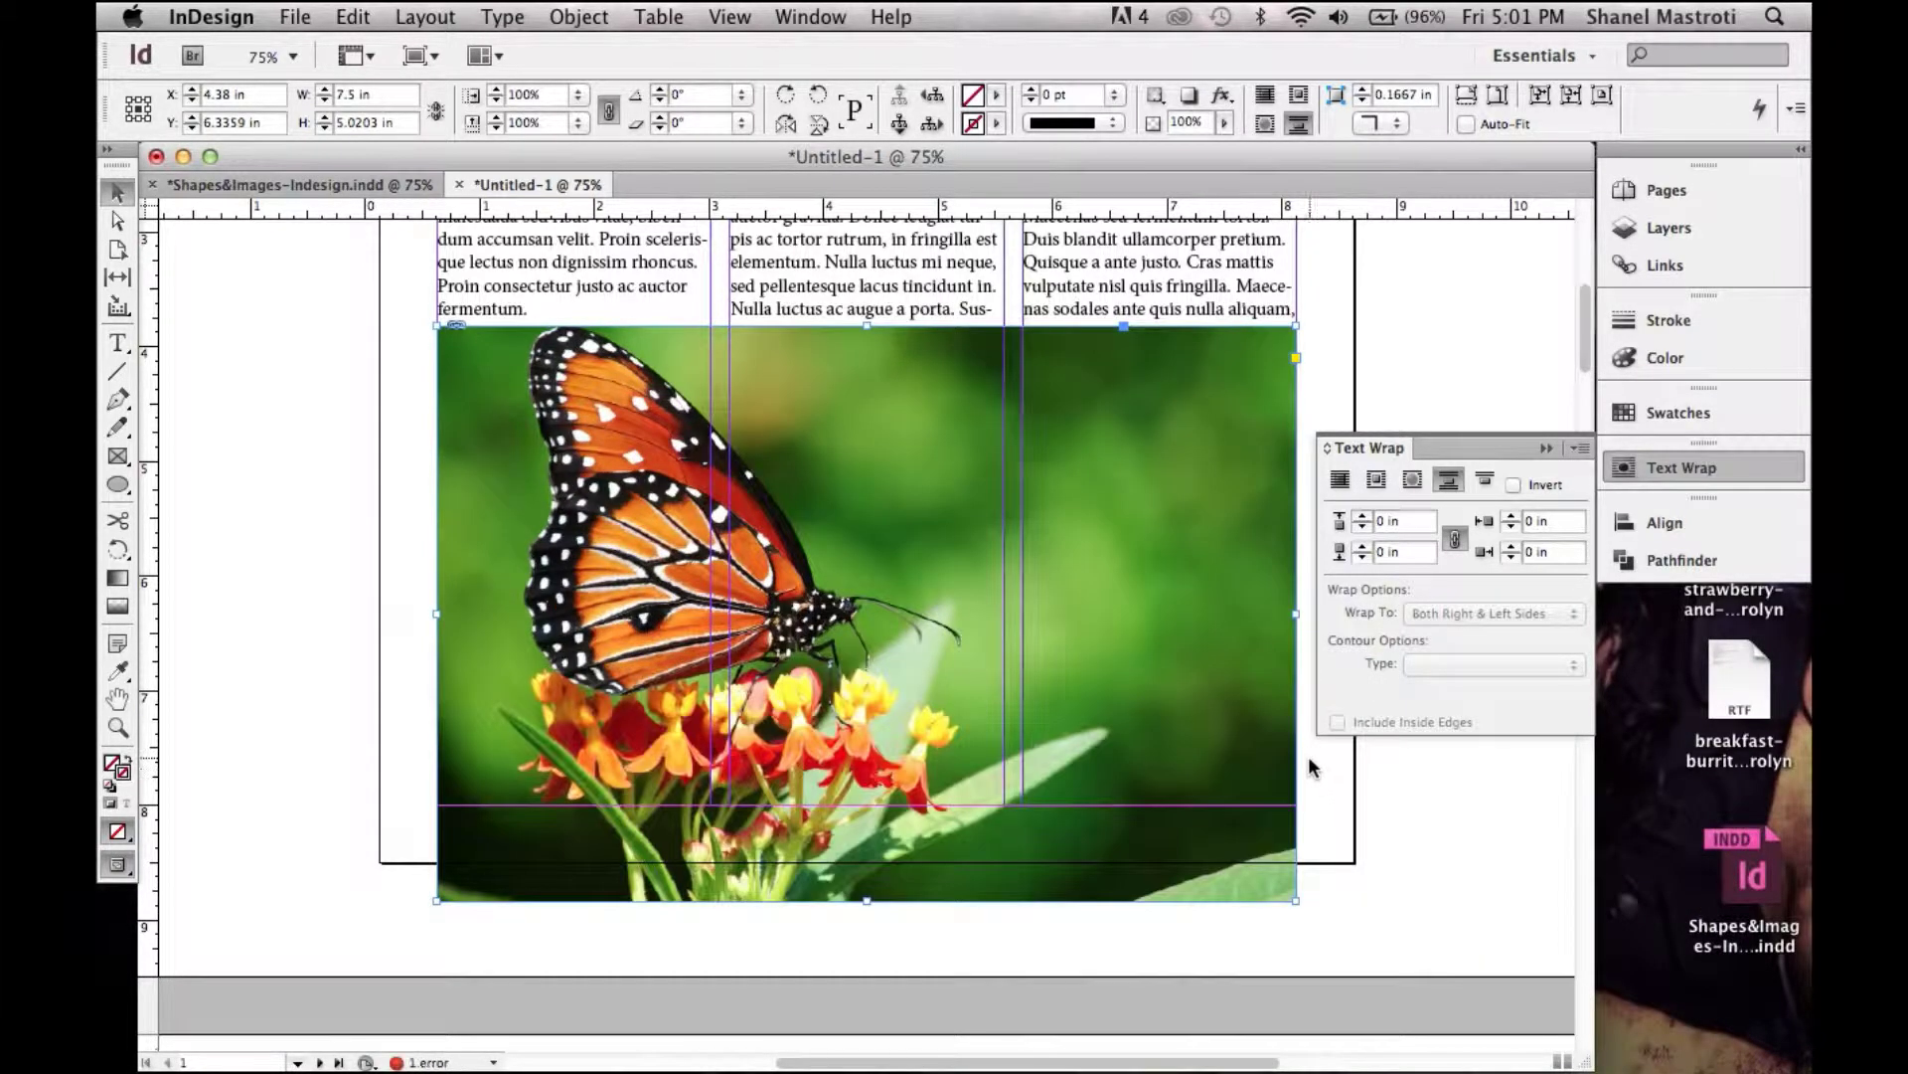
Change the enlarged photo's text wrap to Jump to Next Column and review the text flow around it
{"action": "scroll", "coordinate": [1221, 760], "scroll_direction": "up", "scroll_amount": 3}
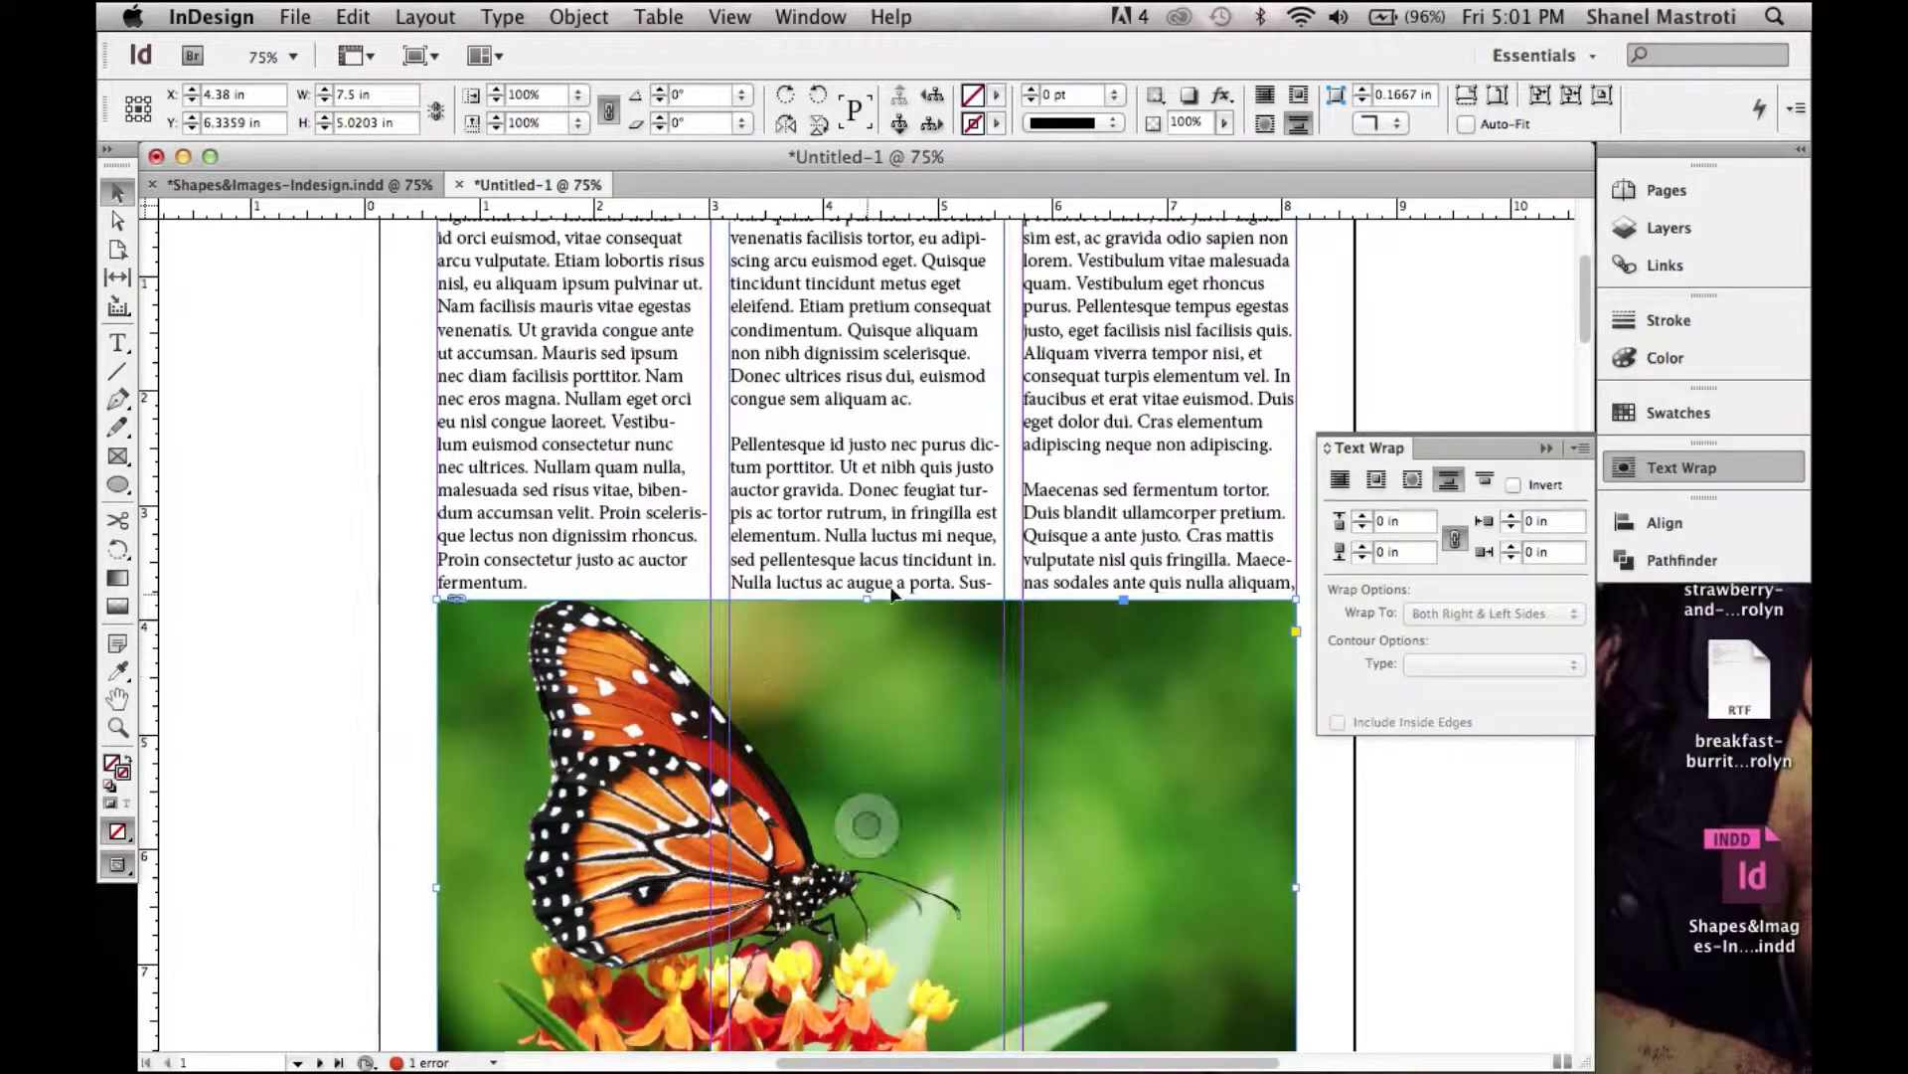
{"action": "scroll", "coordinate": [970, 582], "scroll_direction": "up", "scroll_amount": 5}
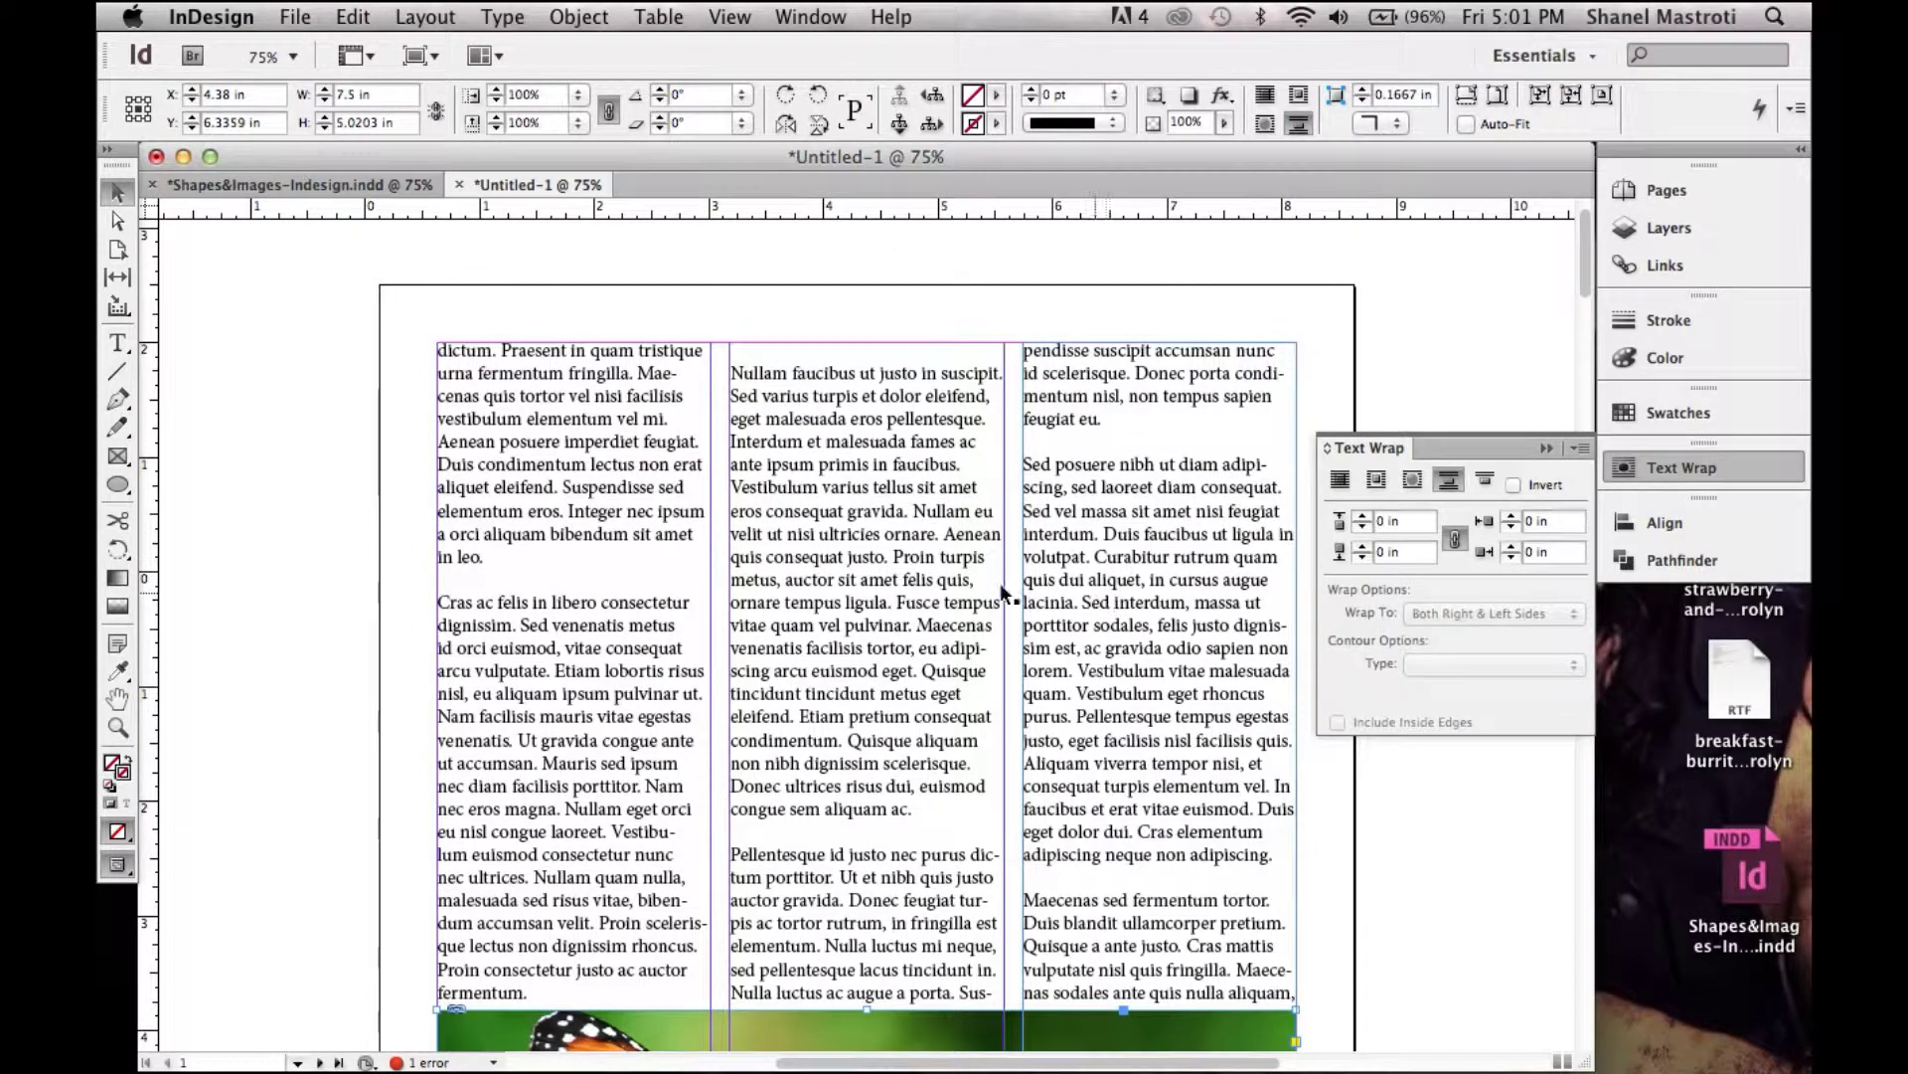
{"action": "scroll", "coordinate": [1193, 584], "scroll_direction": "down", "scroll_amount": 4}
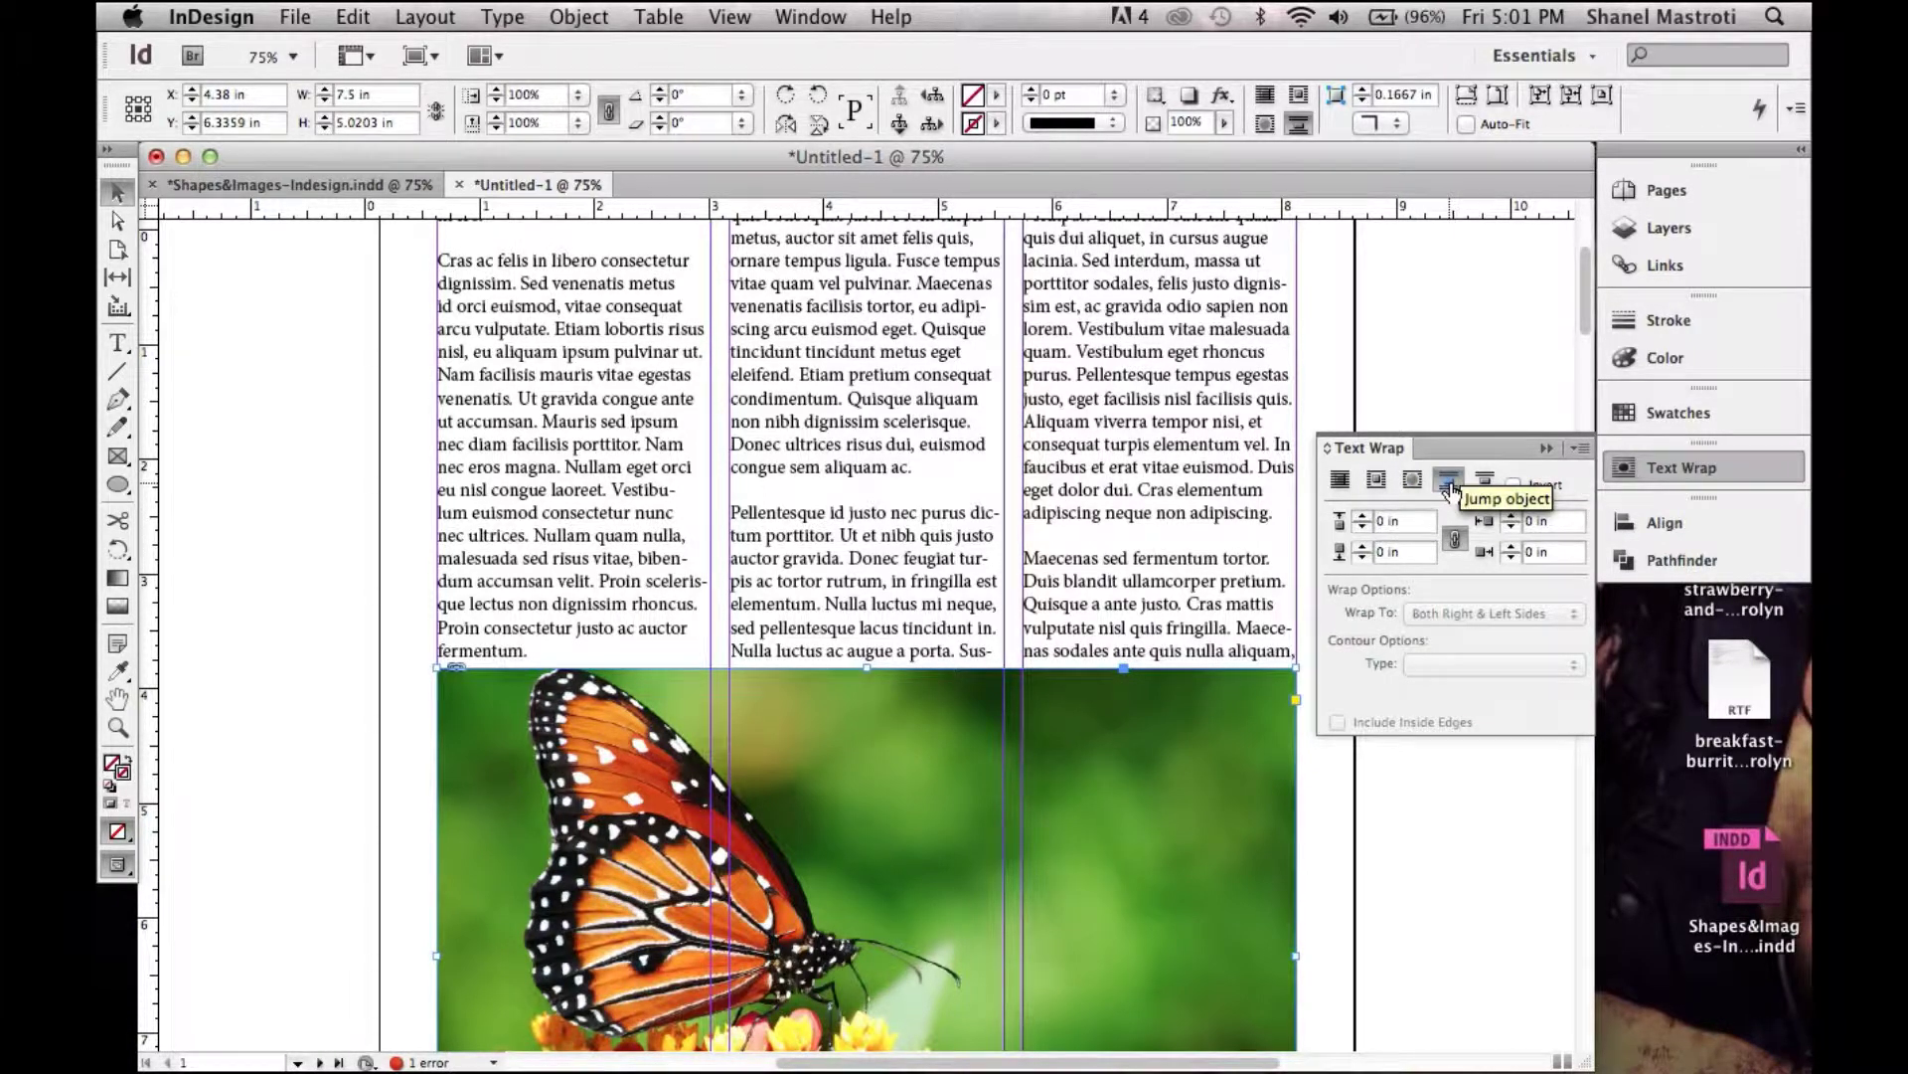
{"action": "left_click", "coordinate": [1484, 480]}
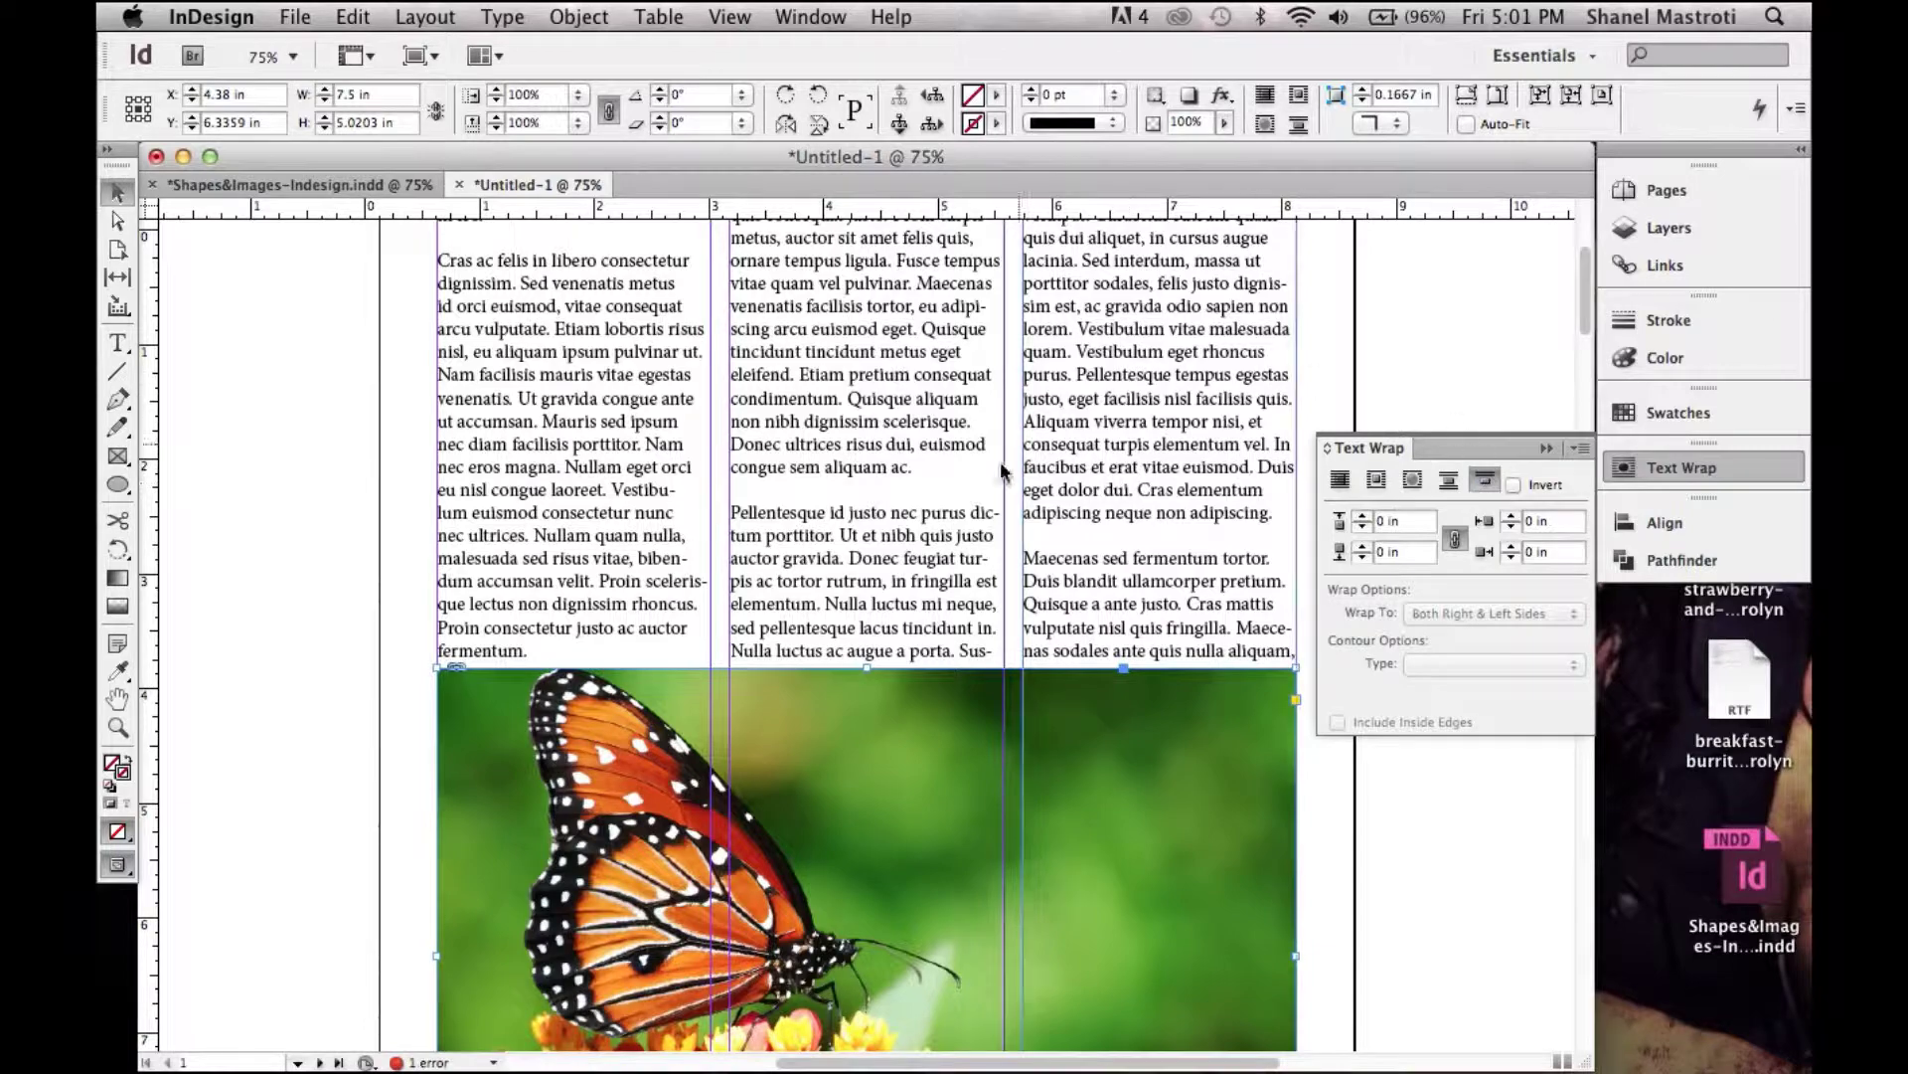
{"action": "scroll", "coordinate": [1128, 532], "scroll_direction": "down", "scroll_amount": 10}
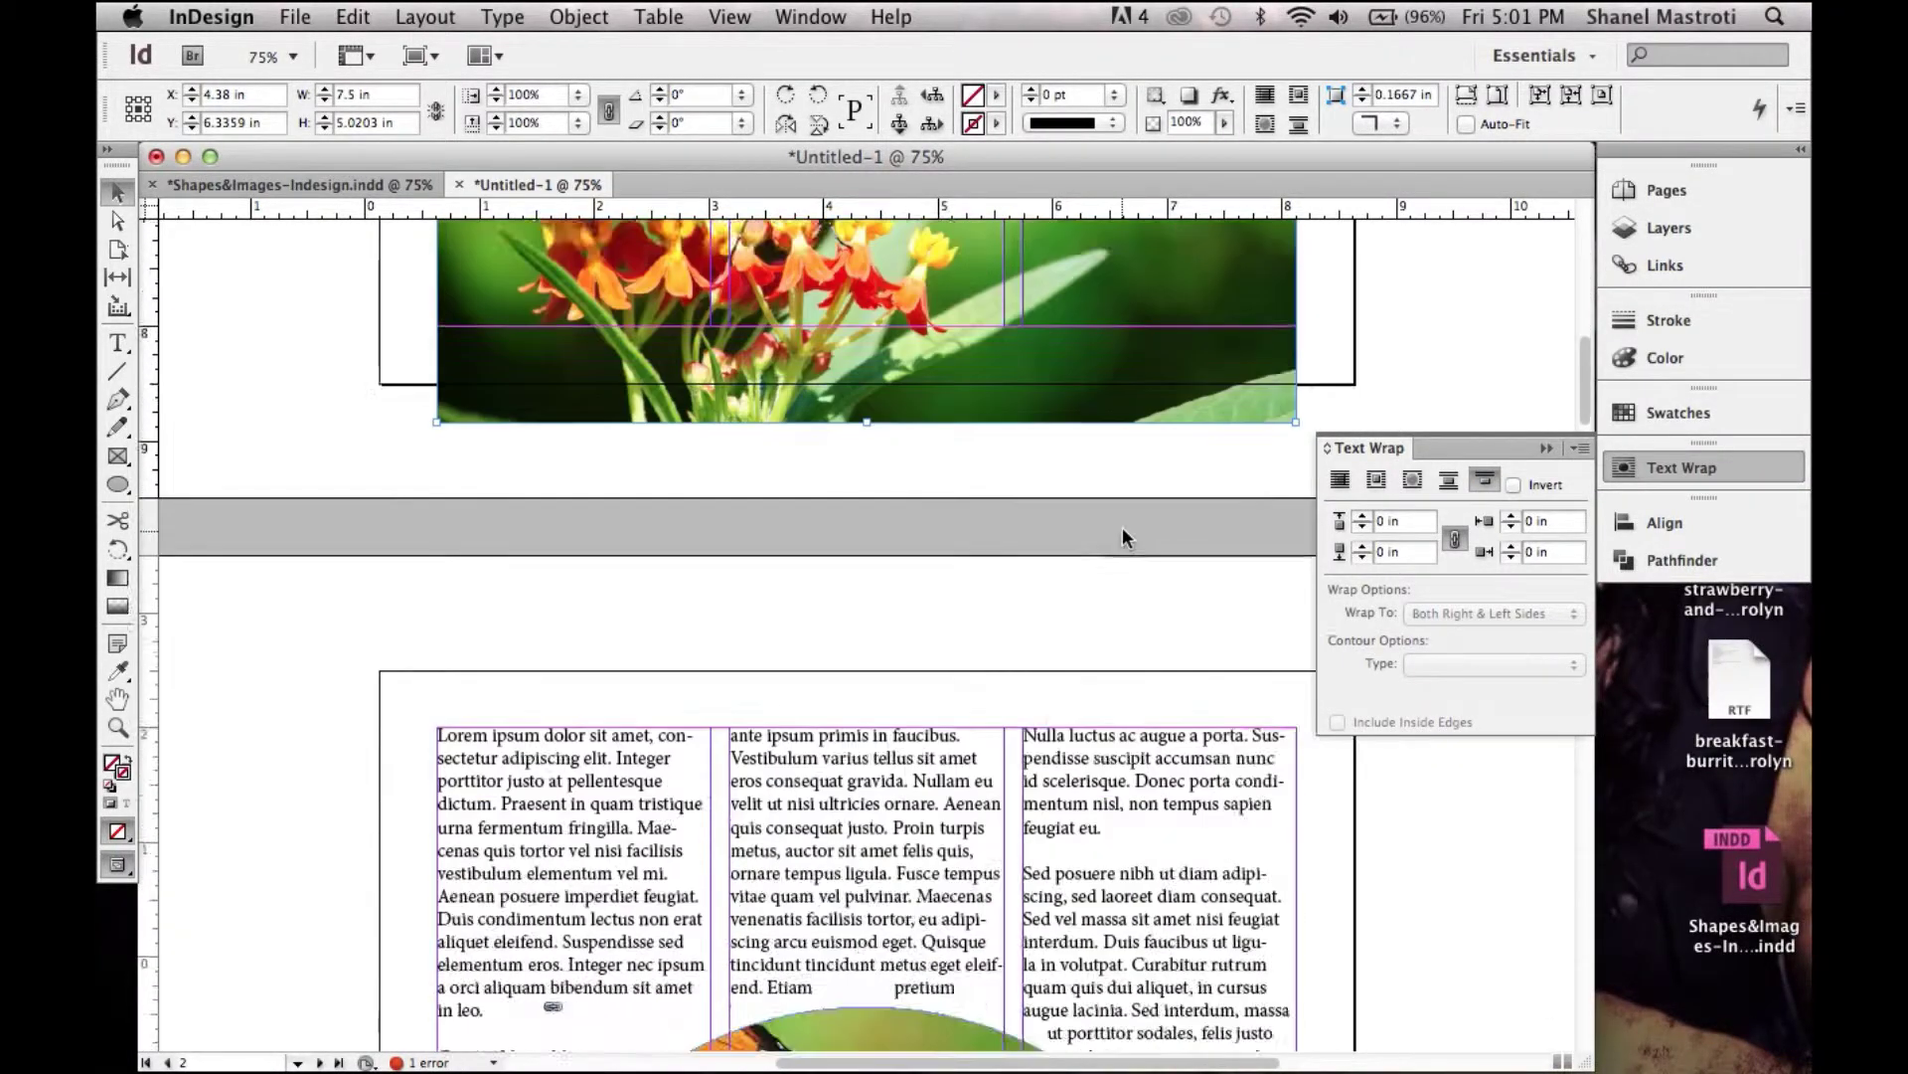
{"action": "scroll", "coordinate": [1123, 528], "scroll_direction": "up", "scroll_amount": 10}
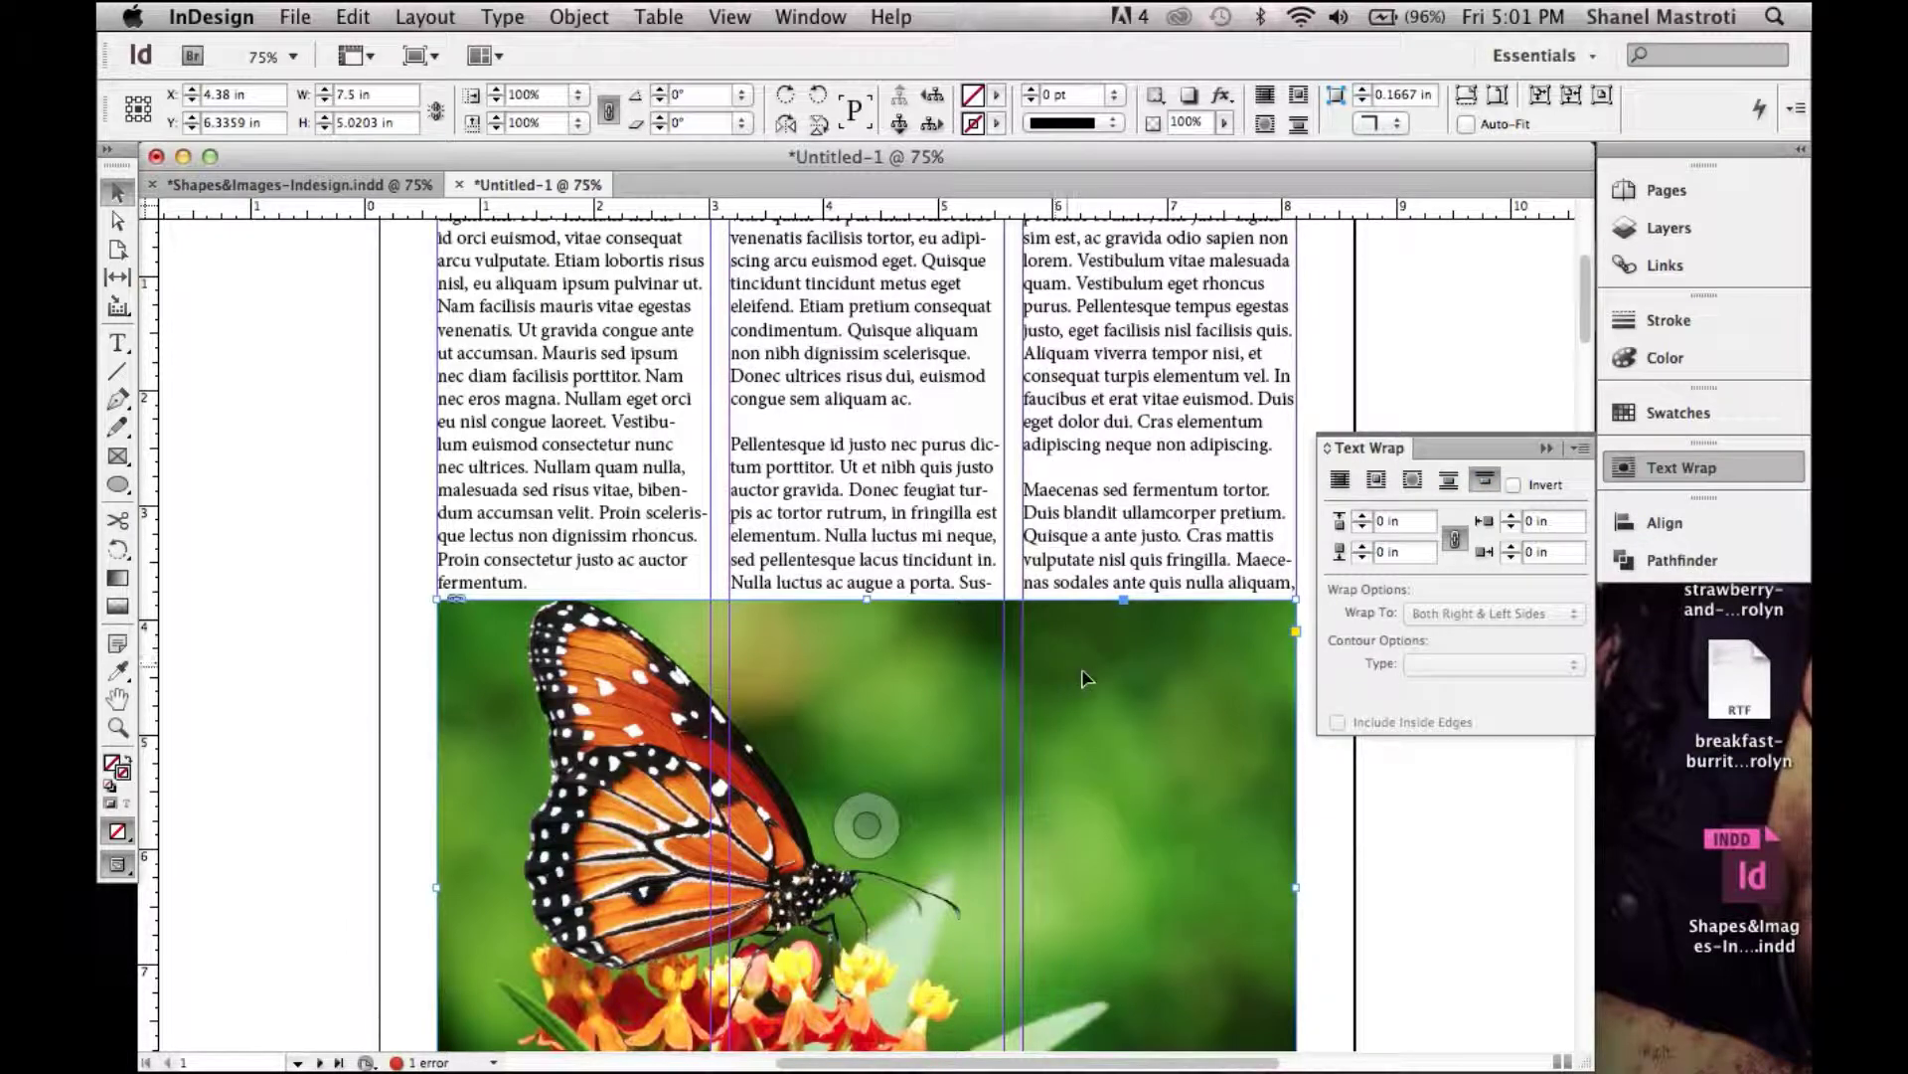
{"action": "scroll", "coordinate": [1204, 688], "scroll_direction": "down", "scroll_amount": 2}
{"action": "scroll", "coordinate": [1203, 682], "scroll_direction": "down", "scroll_amount": 9}
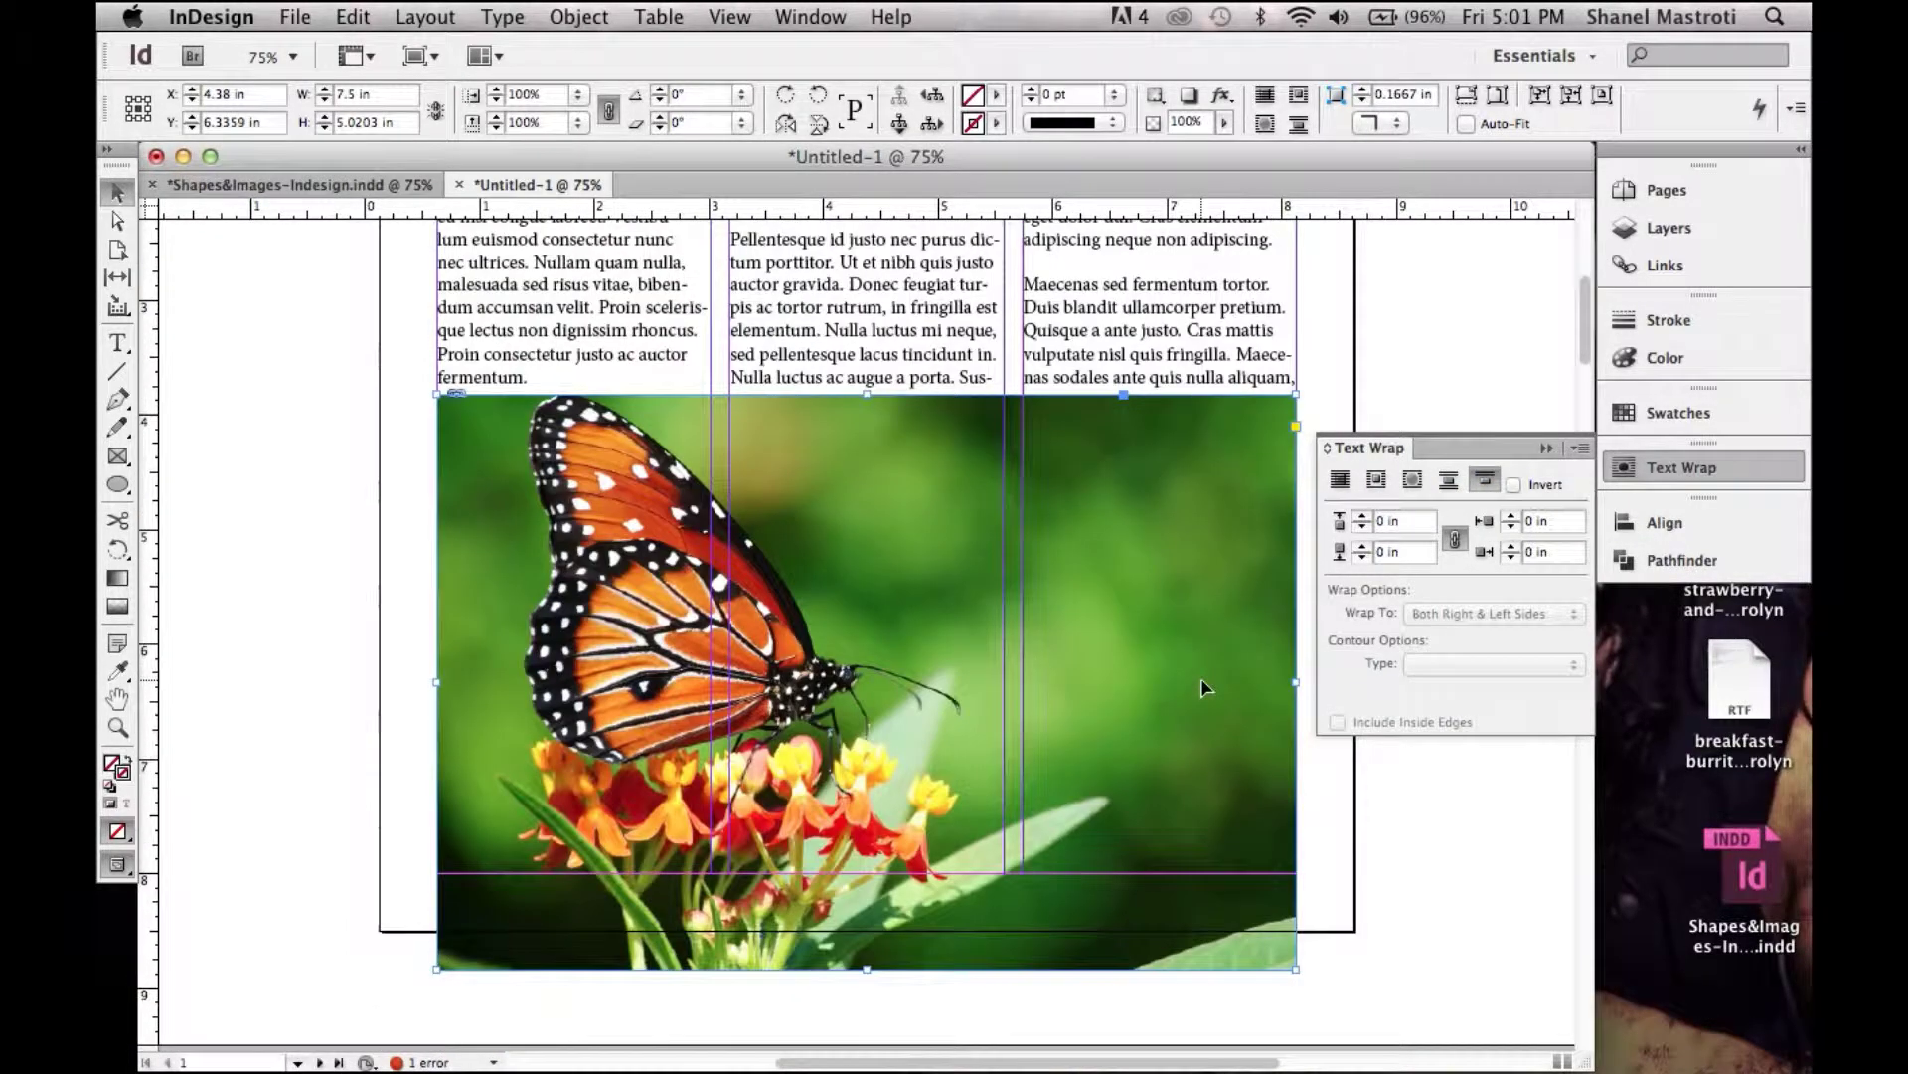
{"action": "scroll", "coordinate": [1203, 682], "scroll_direction": "up", "scroll_amount": 7}
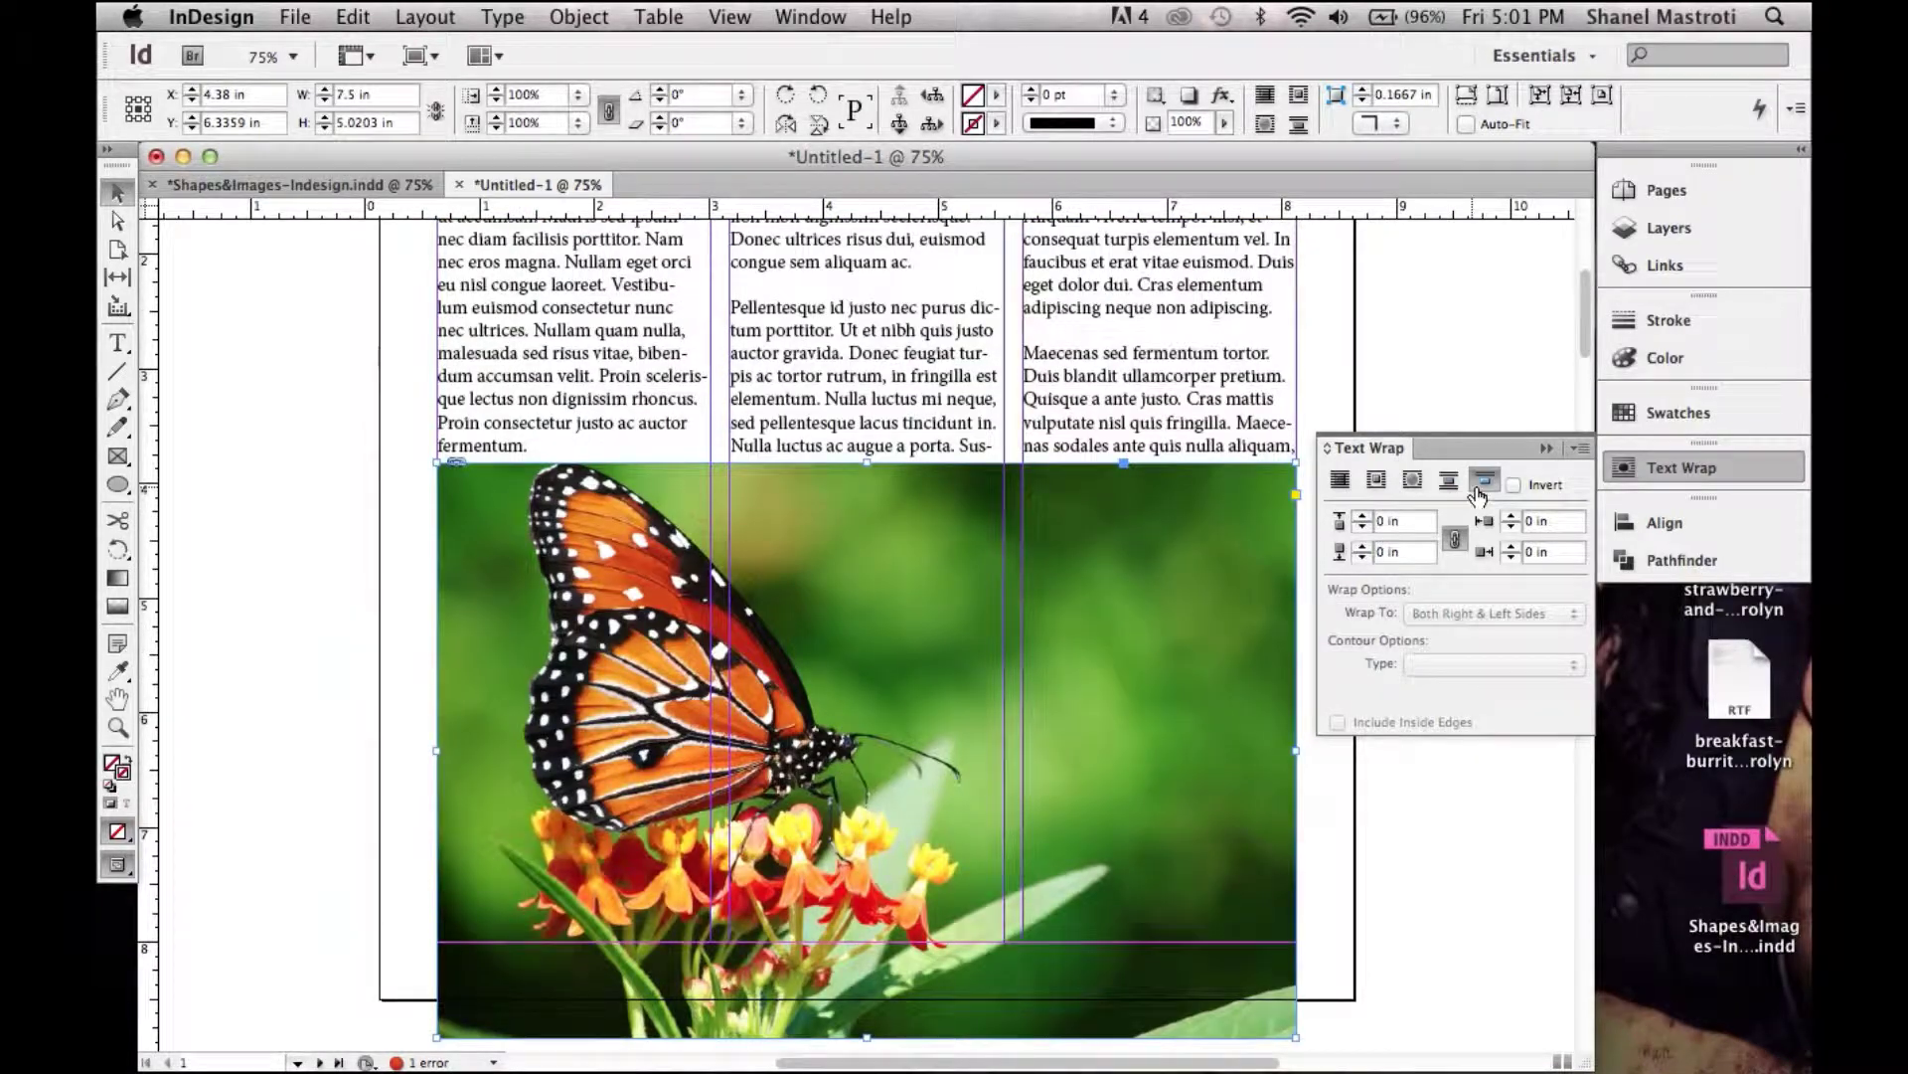